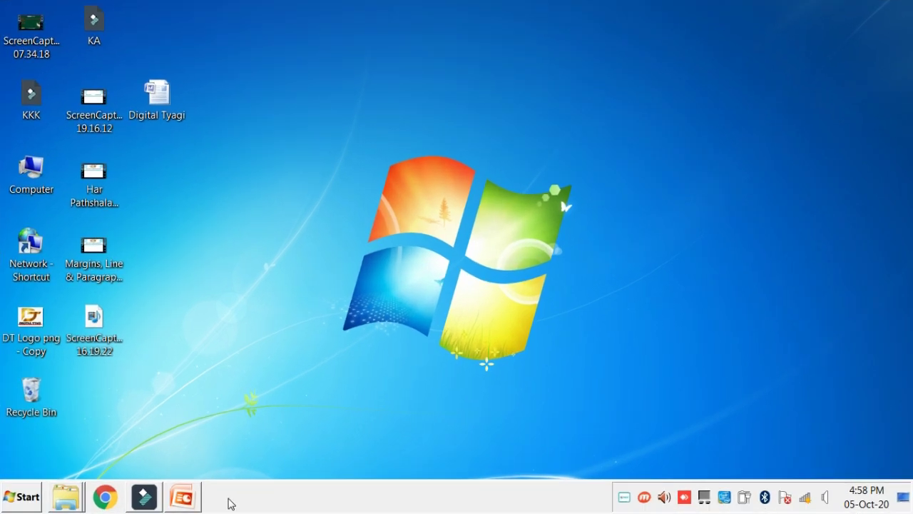
Open the Digital Tyagi document in Word and look over its opening section
{"action": "double_click", "coordinate": [155, 96]}
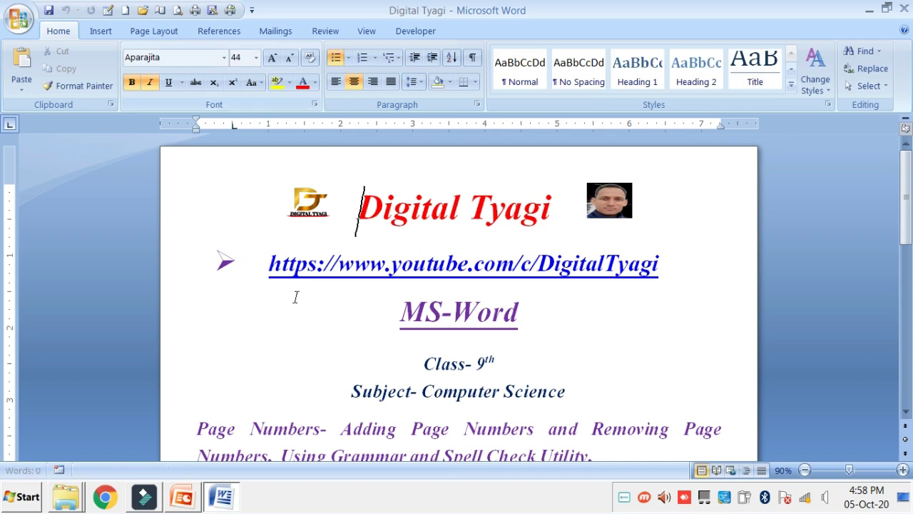
{"action": "left_click", "coordinate": [350, 312]}
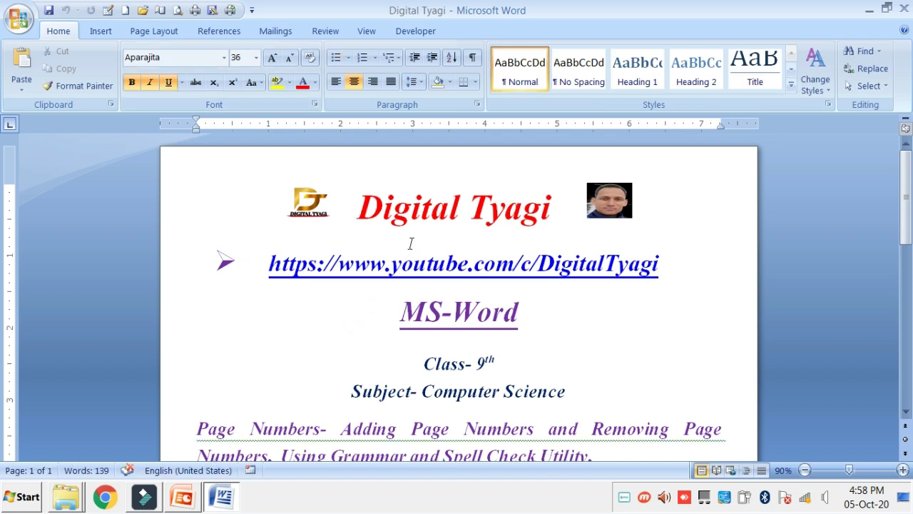
{"action": "scroll", "coordinate": [359, 304], "scroll_direction": "down", "scroll_amount": 5}
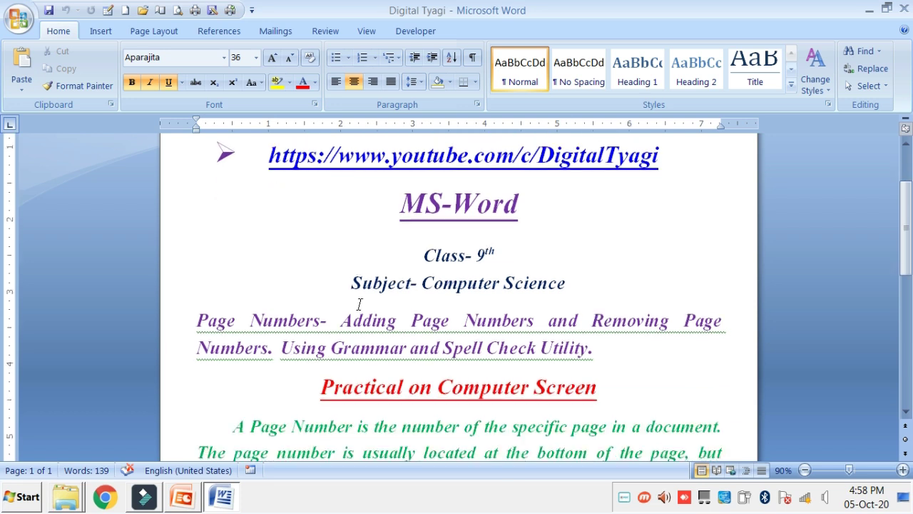
{"action": "scroll", "coordinate": [327, 360], "scroll_direction": "up", "scroll_amount": 5}
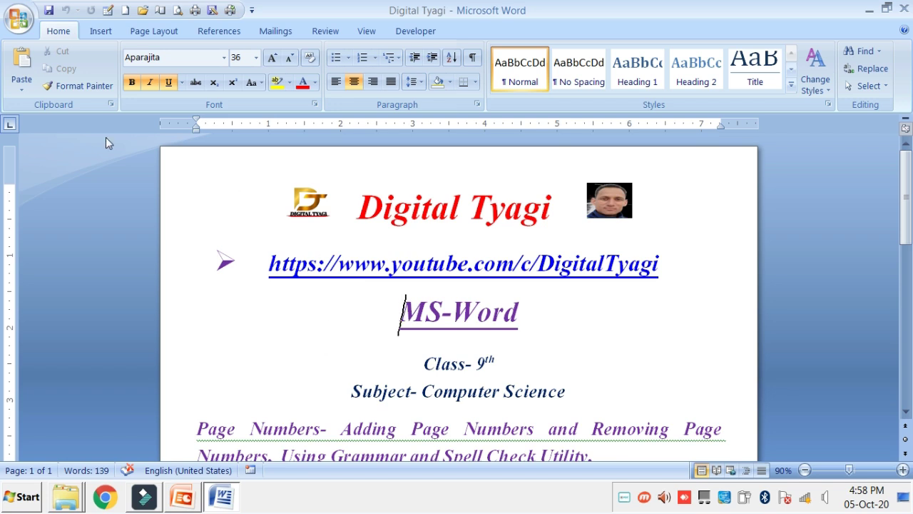
Insert a page number at the top of the page in the Large Italics 1 style
{"action": "left_click", "coordinate": [101, 31]}
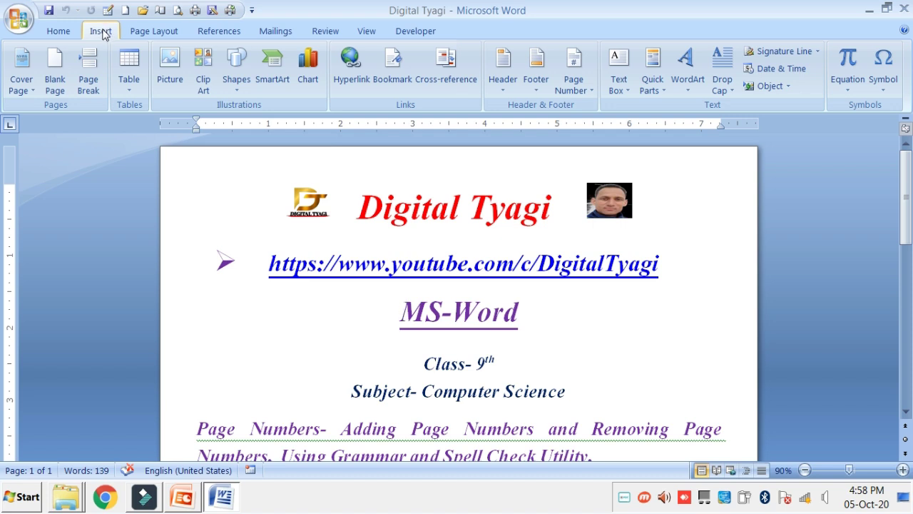
{"action": "left_click", "coordinate": [580, 91]}
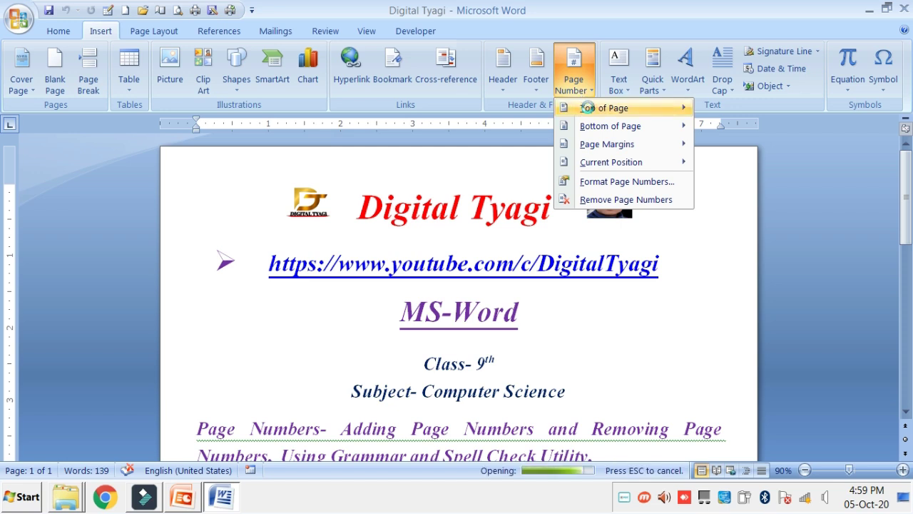
{"action": "mouse_move", "coordinate": [610, 116]}
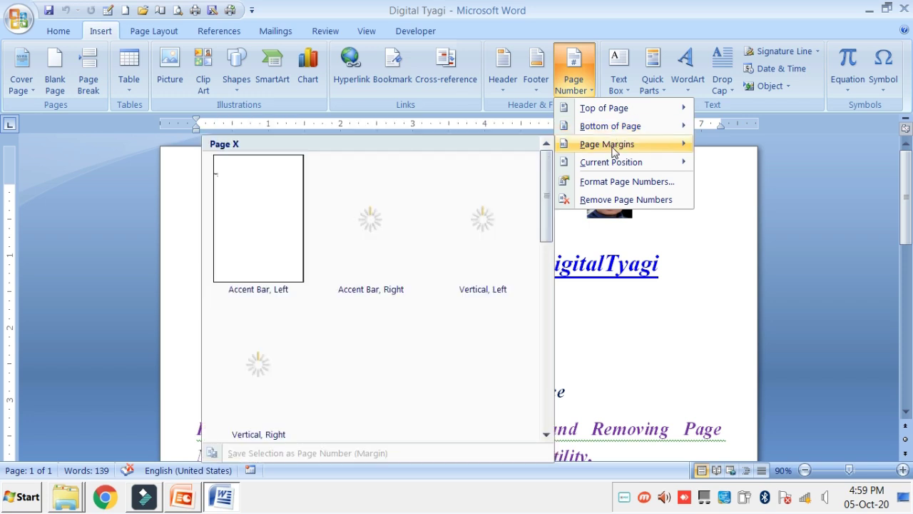
{"action": "mouse_move", "coordinate": [610, 164]}
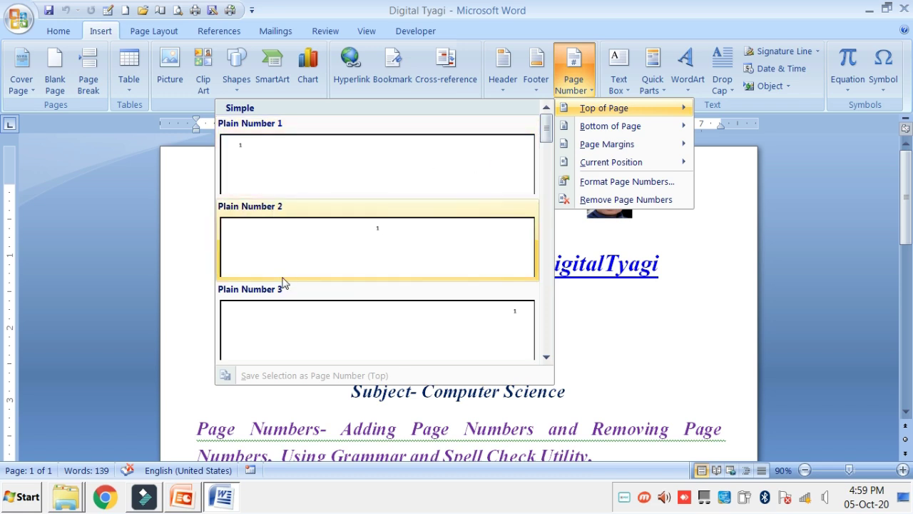
{"action": "left_click_drag", "start_coordinate": [546, 126], "coordinate": [546, 231]}
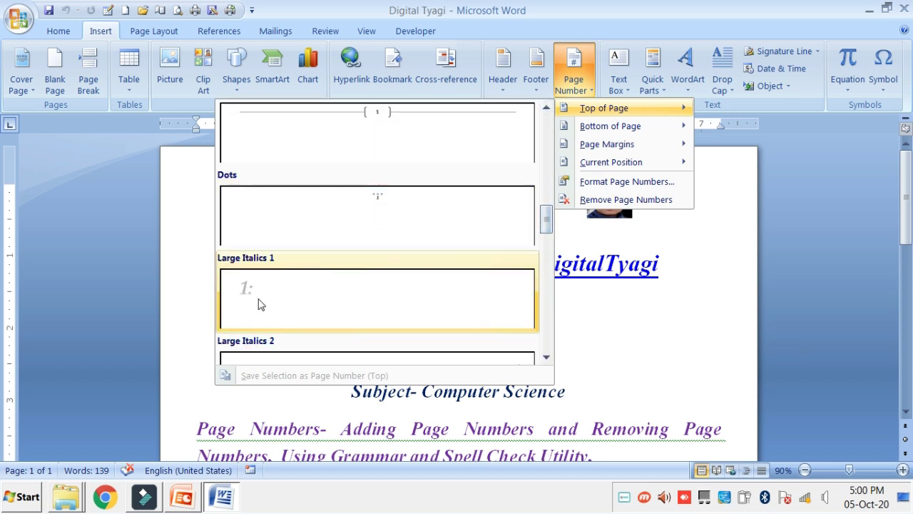
{"action": "left_click", "coordinate": [259, 302]}
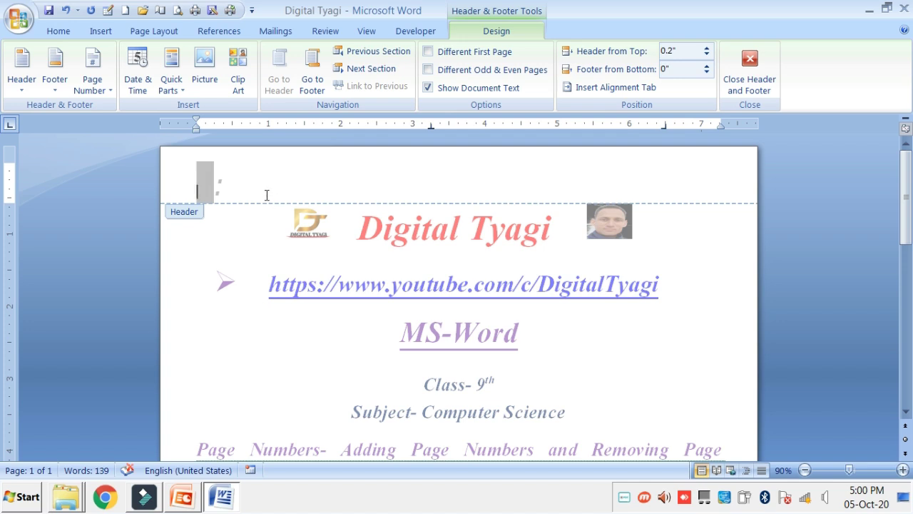
{"action": "left_click", "coordinate": [268, 190]}
{"action": "left_click", "coordinate": [268, 190]}
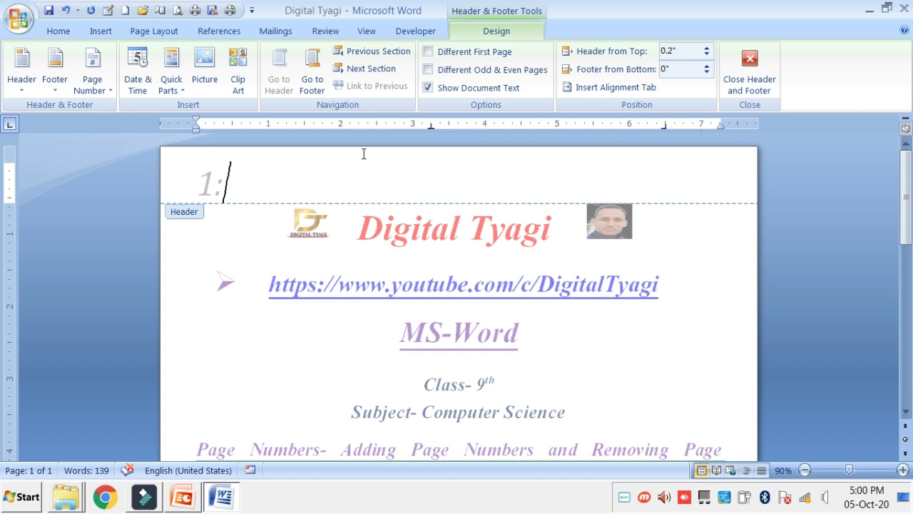
Reduce the header's distance from the top to 0" and raise it to 0.7"
{"action": "left_click", "coordinate": [706, 57]}
{"action": "left_click", "coordinate": [706, 57]}
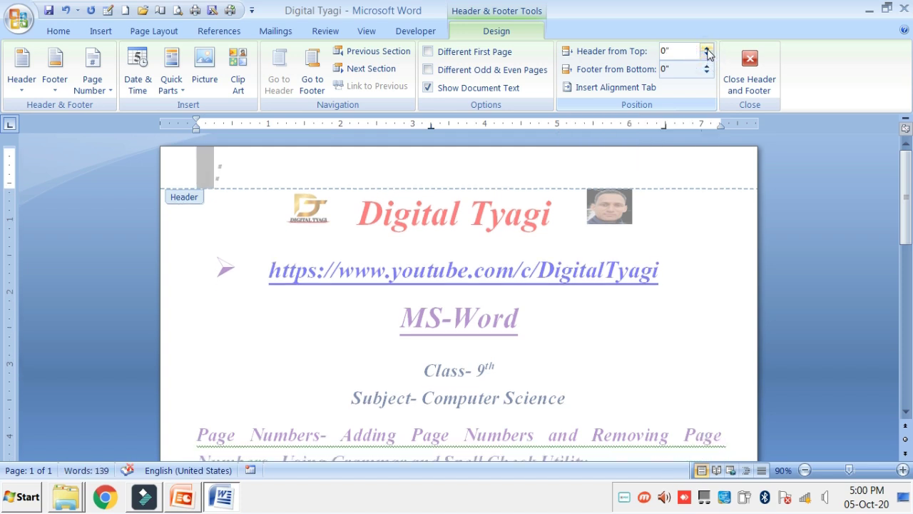
{"action": "left_click", "coordinate": [707, 48]}
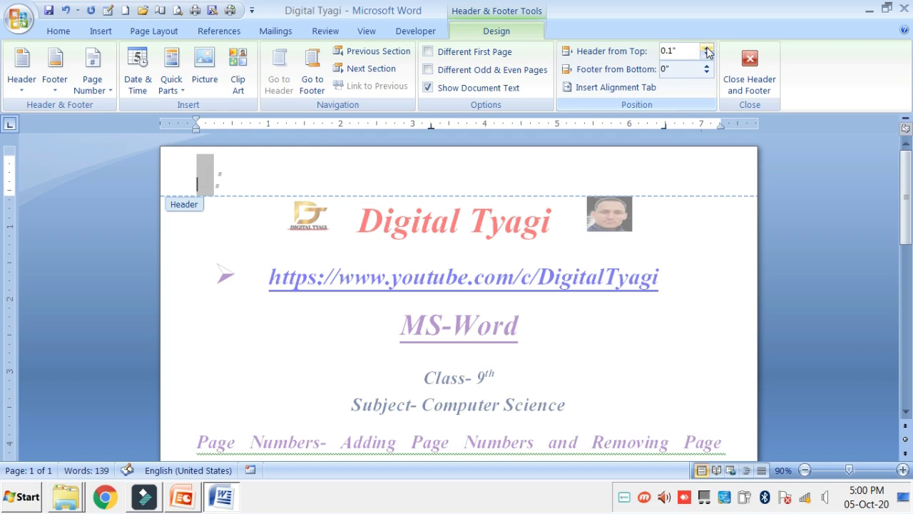
{"action": "left_click", "coordinate": [707, 49]}
{"action": "left_click", "coordinate": [707, 48]}
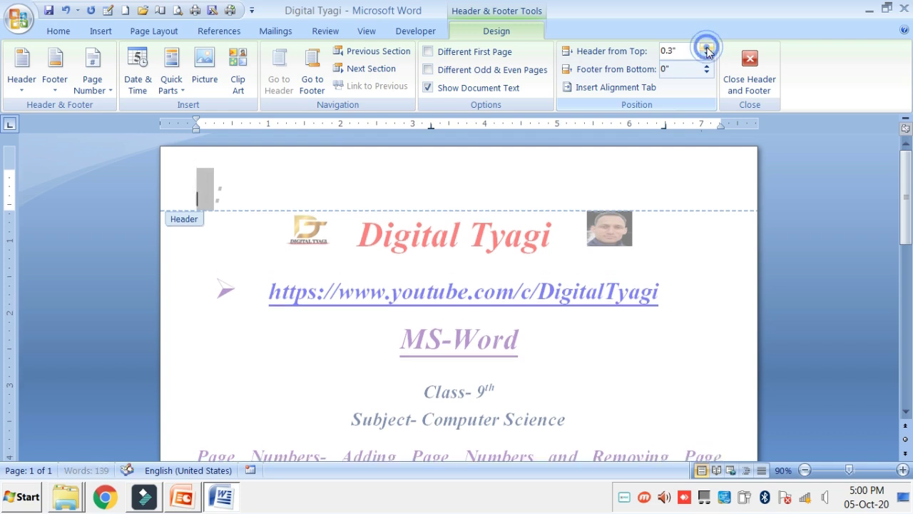
{"action": "left_click", "coordinate": [707, 48]}
{"action": "left_click", "coordinate": [707, 49]}
{"action": "left_click", "coordinate": [707, 48]}
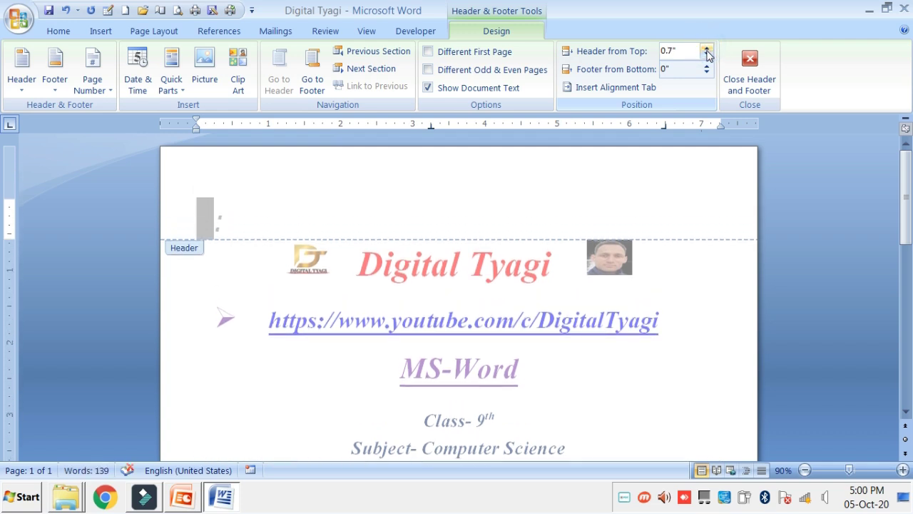
Set the header's distance from the top to 0.2" and place the cursor in the header
{"action": "left_click", "coordinate": [707, 56]}
{"action": "left_click", "coordinate": [707, 56]}
{"action": "left_click", "coordinate": [707, 56]}
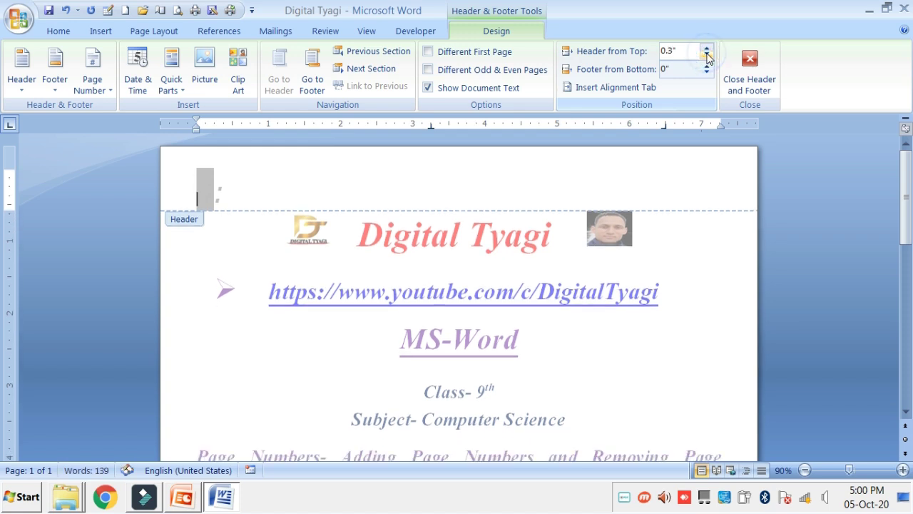
{"action": "left_click", "coordinate": [707, 55]}
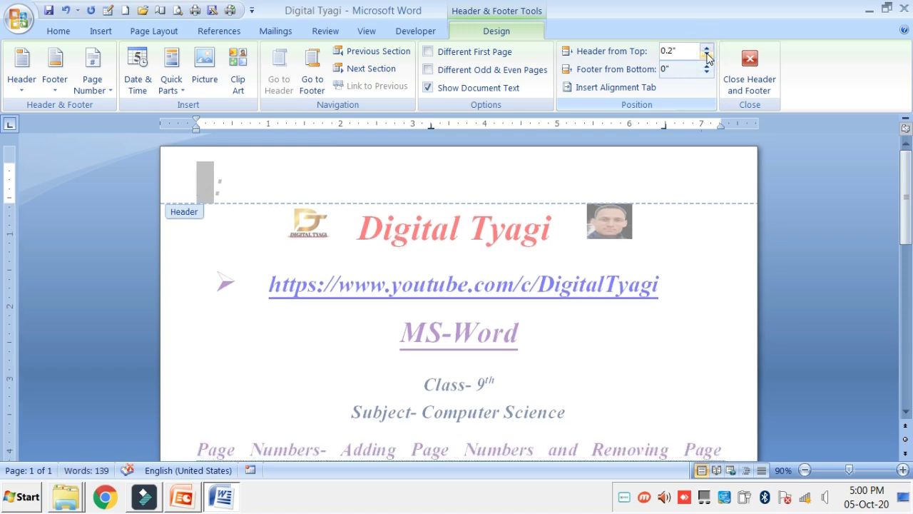
{"action": "left_click", "coordinate": [236, 257]}
{"action": "left_click", "coordinate": [278, 183]}
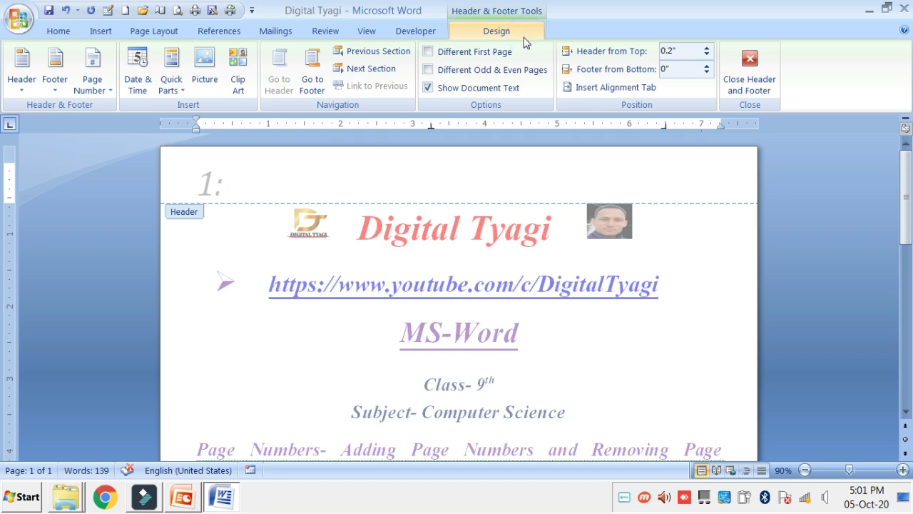
Add a page number at the bottom of the page in the Tab 2 style
{"action": "left_click", "coordinate": [95, 84]}
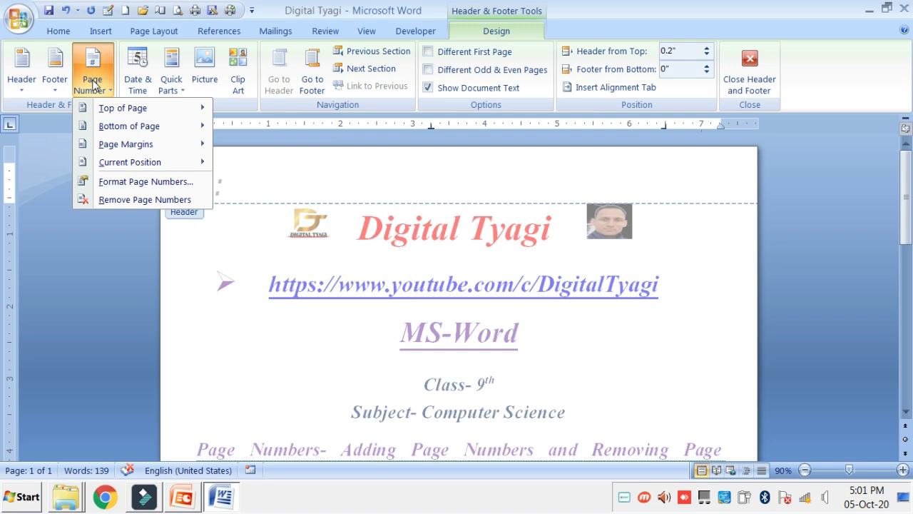
{"action": "mouse_move", "coordinate": [141, 128]}
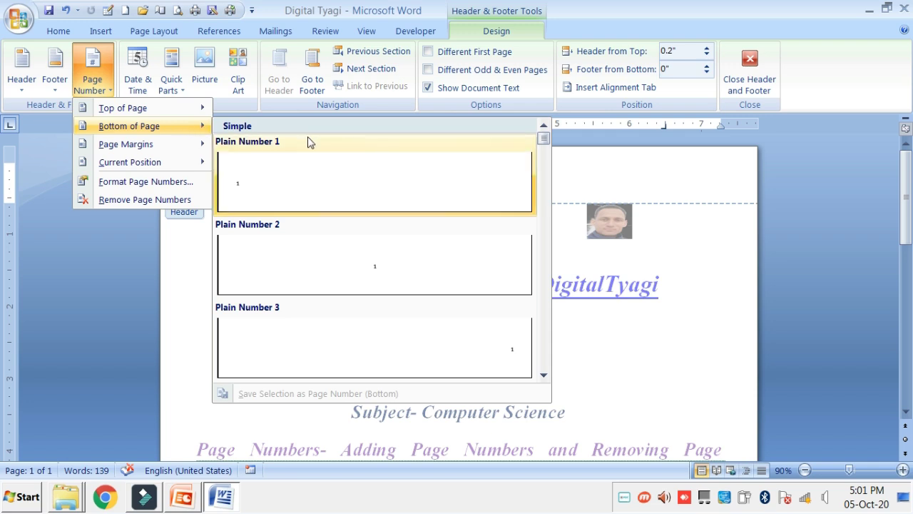
{"action": "left_click_drag", "start_coordinate": [543, 144], "coordinate": [541, 229]}
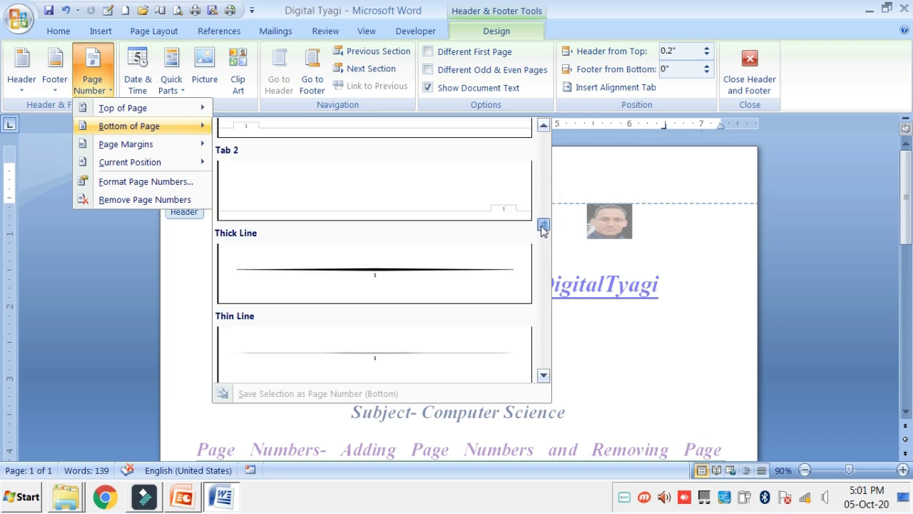
{"action": "left_click", "coordinate": [458, 204]}
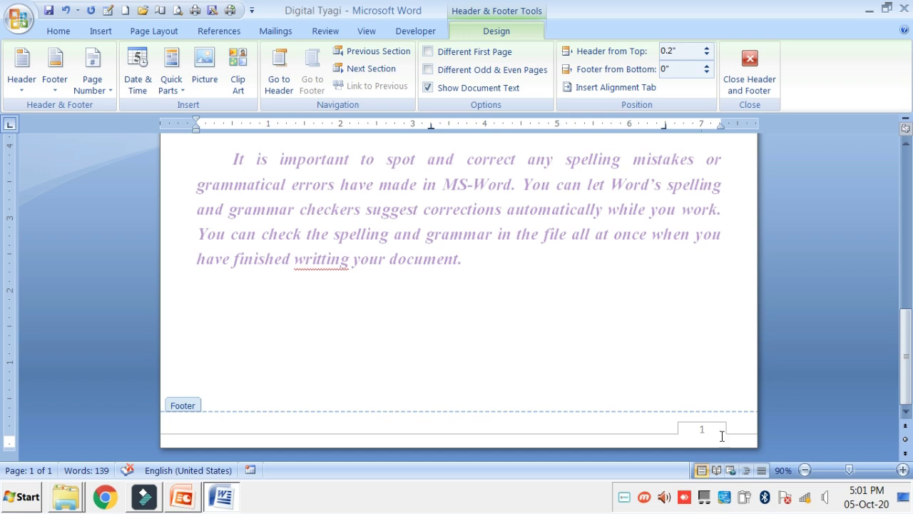
Raise the footer's distance from the bottom to 1.1"
{"action": "double_click", "coordinate": [700, 429]}
{"action": "left_click", "coordinate": [707, 65]}
{"action": "left_click", "coordinate": [707, 65]}
{"action": "left_click", "coordinate": [707, 66]}
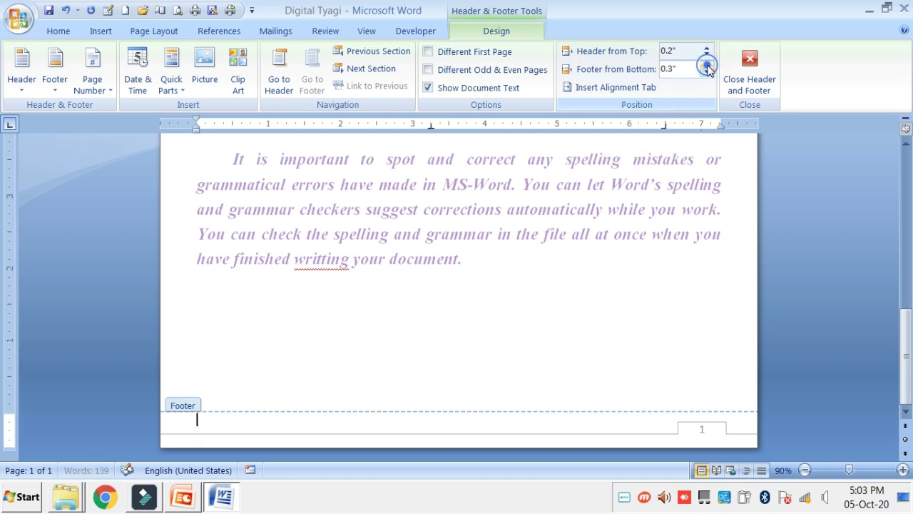
{"action": "left_click", "coordinate": [707, 66]}
{"action": "left_click", "coordinate": [707, 66]}
{"action": "left_click", "coordinate": [707, 66]}
{"action": "left_click", "coordinate": [707, 66]}
{"action": "left_click", "coordinate": [707, 66]}
{"action": "left_click", "coordinate": [707, 65]}
{"action": "left_click", "coordinate": [707, 66]}
{"action": "left_click", "coordinate": [707, 66]}
Set the footer's distance from the bottom to 0.2"
{"action": "left_click", "coordinate": [707, 72]}
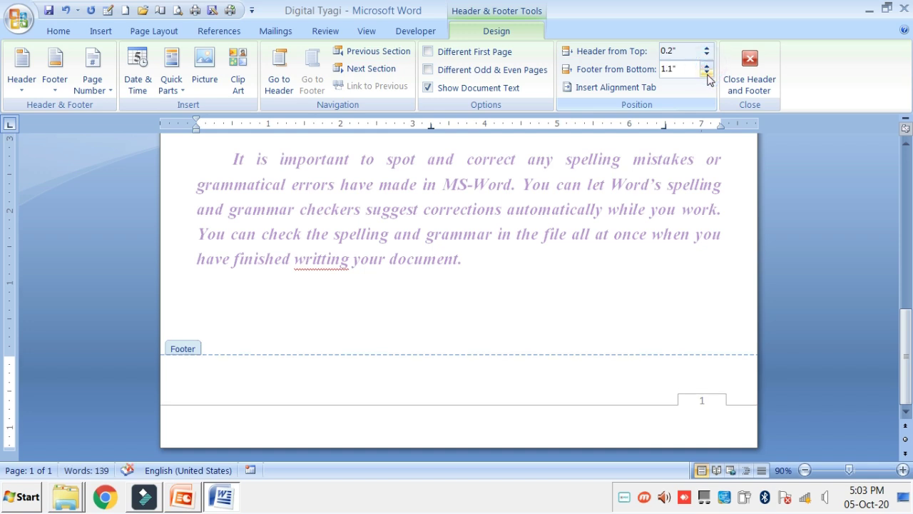
{"action": "left_click", "coordinate": [707, 72]}
{"action": "left_click", "coordinate": [707, 72]}
{"action": "left_click", "coordinate": [707, 72]}
{"action": "left_click", "coordinate": [707, 72]}
{"action": "left_click", "coordinate": [707, 72]}
{"action": "left_click", "coordinate": [707, 72]}
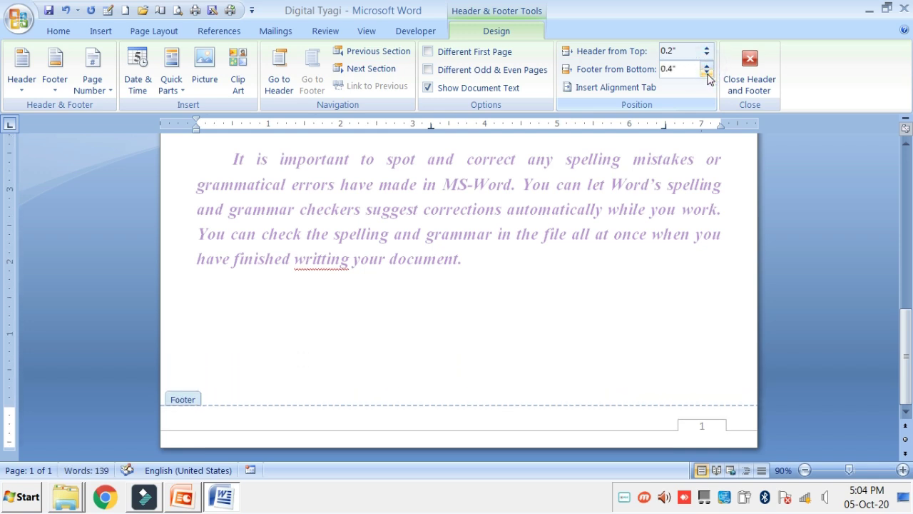
{"action": "left_click", "coordinate": [707, 72]}
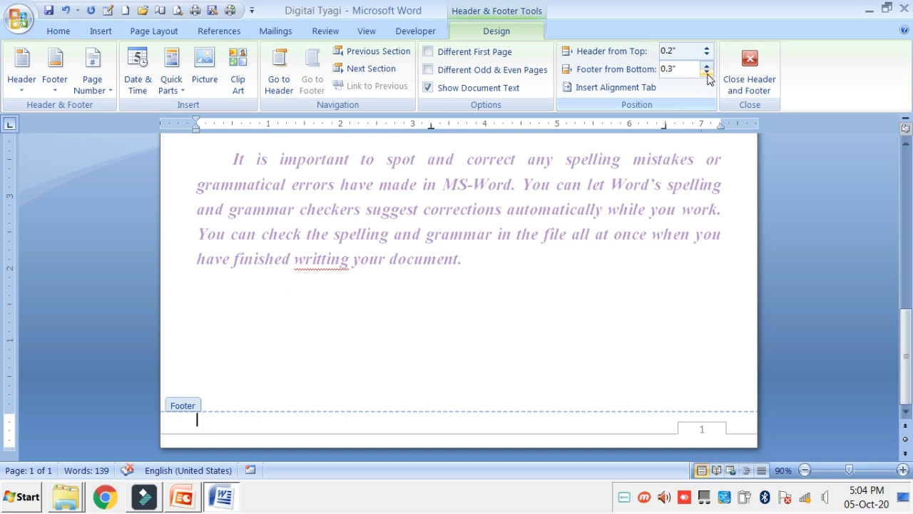
{"action": "left_click", "coordinate": [707, 72]}
Change the page number format to i, ii, iii and make the numbering continue from the previous section
{"action": "left_click", "coordinate": [92, 85]}
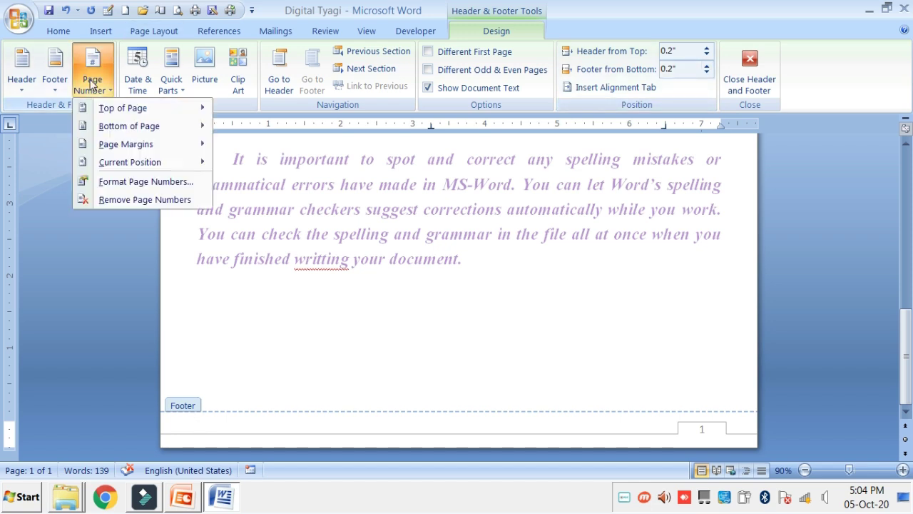
{"action": "mouse_move", "coordinate": [107, 128]}
{"action": "mouse_move", "coordinate": [141, 148]}
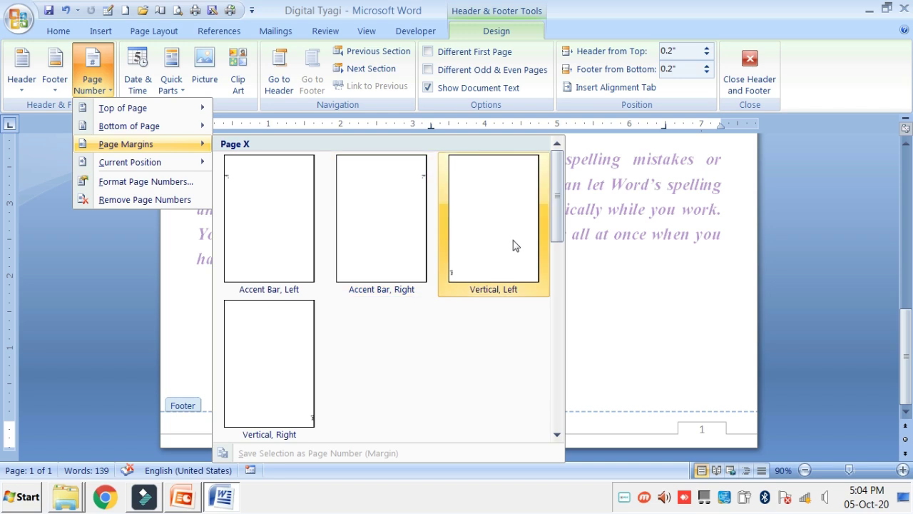
{"action": "mouse_move", "coordinate": [147, 167]}
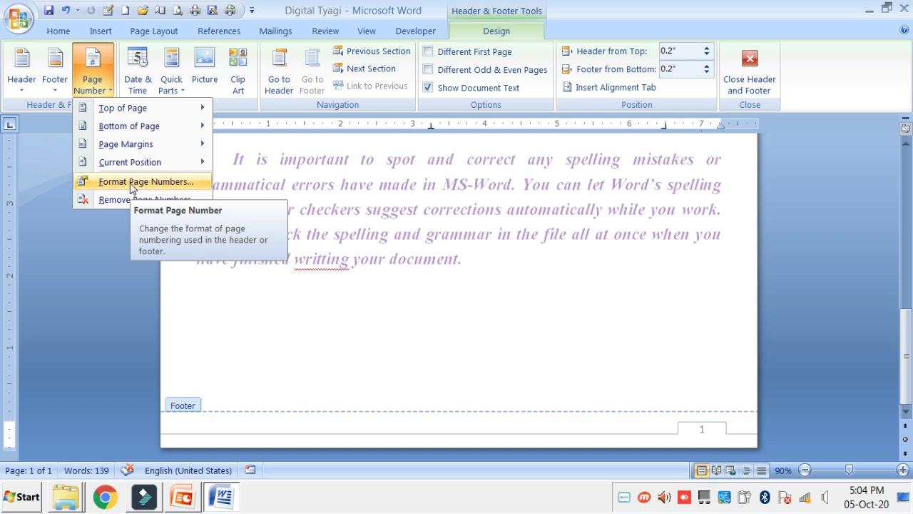
{"action": "left_click", "coordinate": [163, 183]}
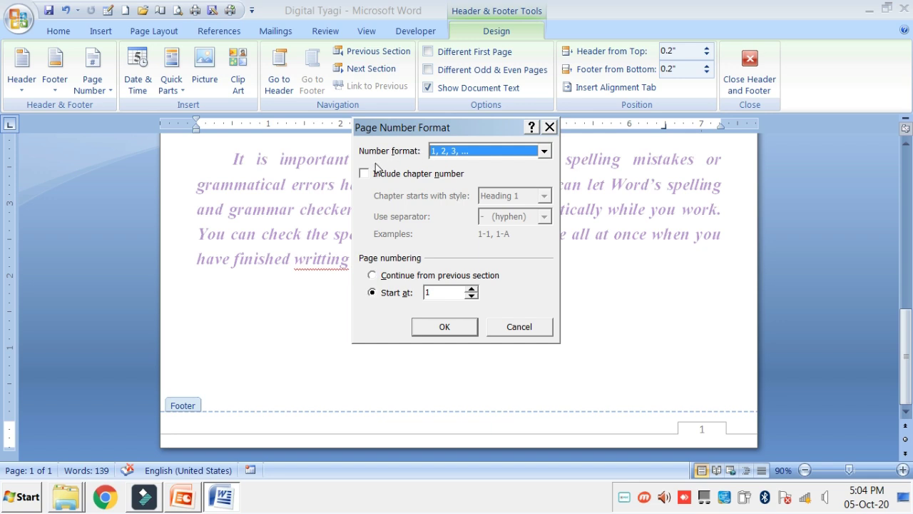
{"action": "left_click", "coordinate": [544, 153]}
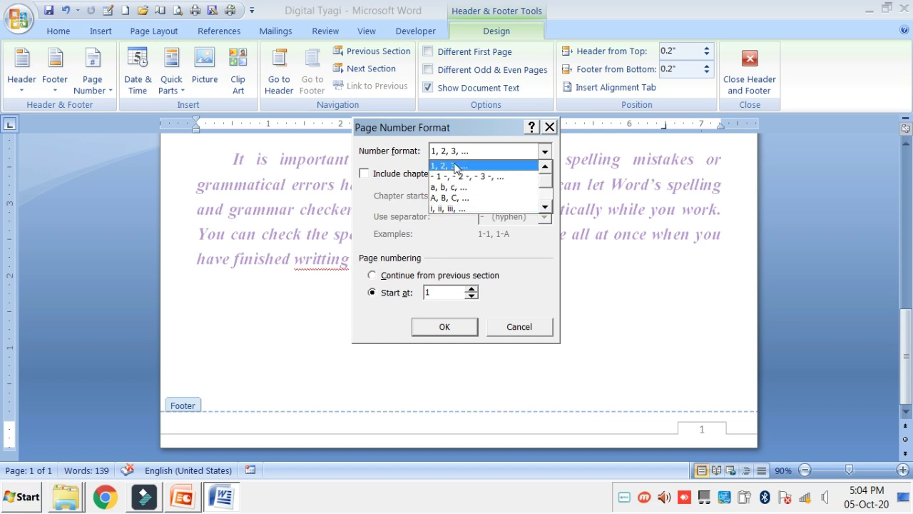
{"action": "left_click", "coordinate": [447, 209]}
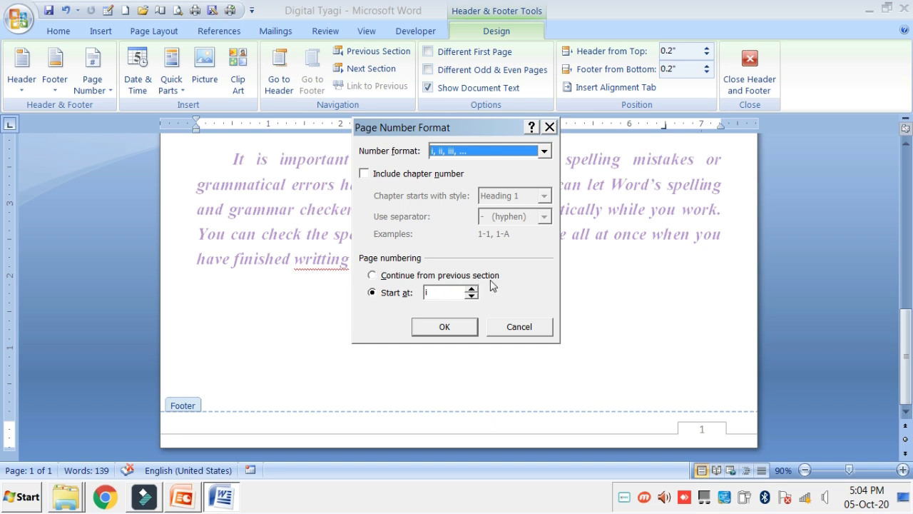
{"action": "left_click", "coordinate": [435, 293]}
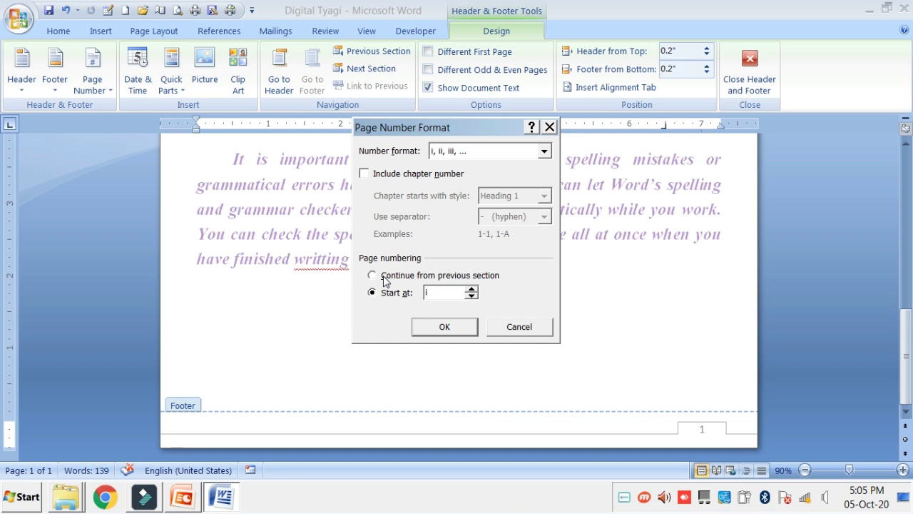
{"action": "left_click", "coordinate": [438, 291]}
{"action": "left_click", "coordinate": [376, 278]}
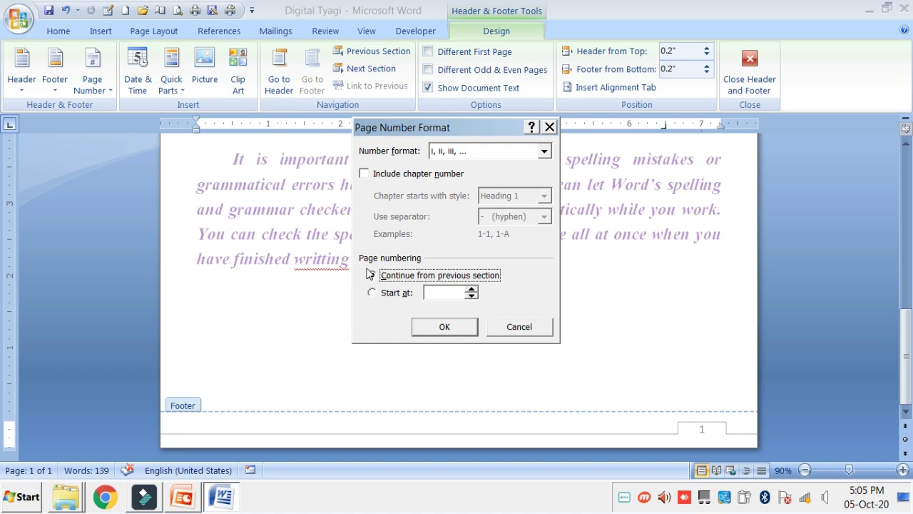
{"action": "left_click", "coordinate": [440, 328]}
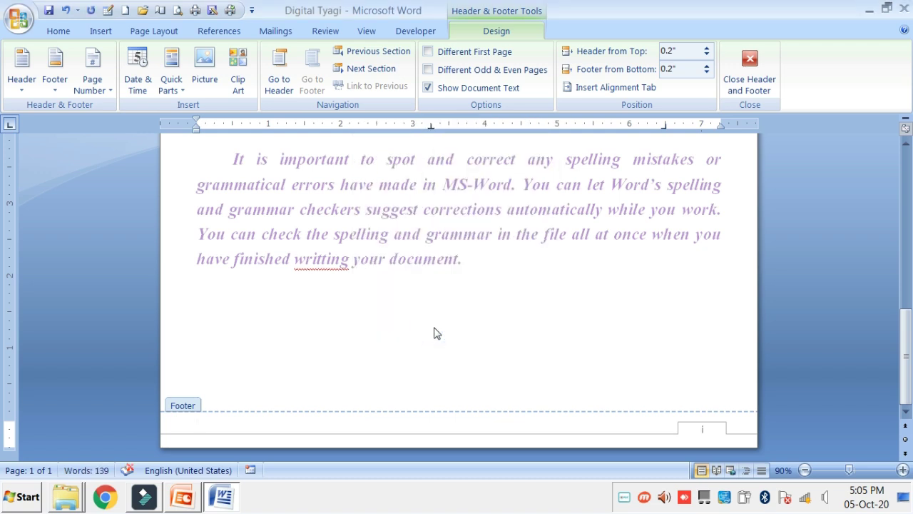
Remove the page numbers from the document's header and footer
{"action": "scroll", "coordinate": [428, 329], "scroll_direction": "up", "scroll_amount": 10}
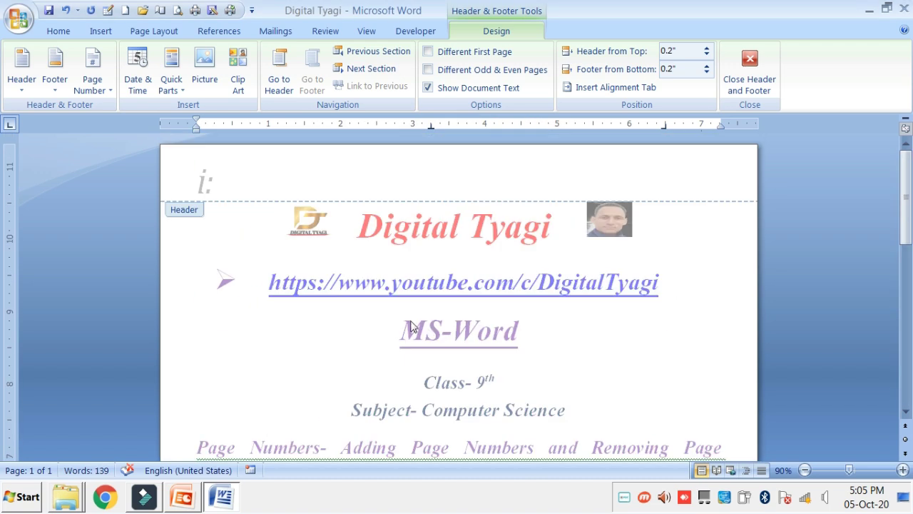
{"action": "left_click", "coordinate": [105, 92]}
{"action": "mouse_move", "coordinate": [112, 116]}
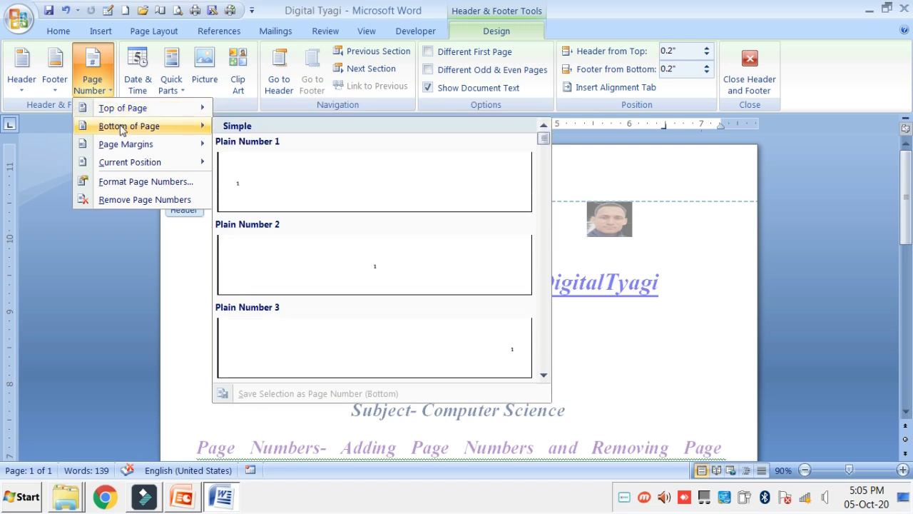
{"action": "mouse_move", "coordinate": [128, 145]}
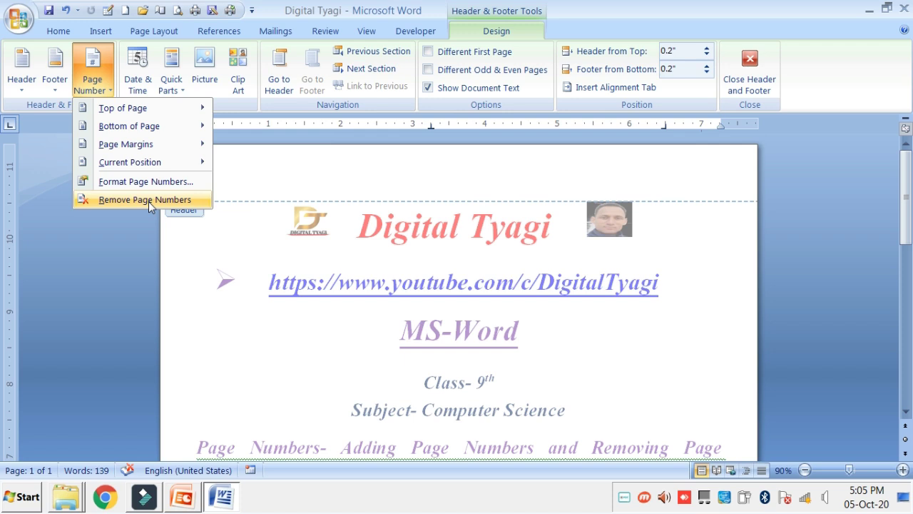
{"action": "left_click", "coordinate": [150, 201]}
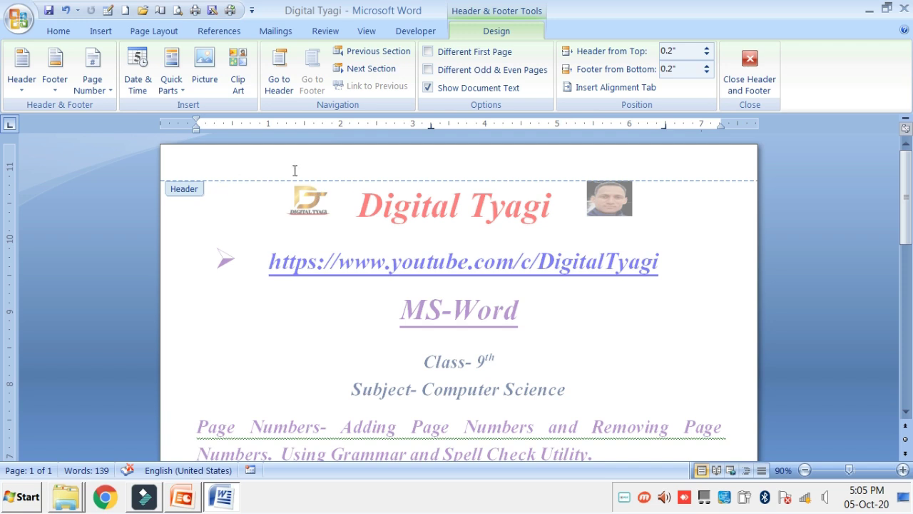
Check the header and footer areas for remaining page numbers and close header and footer editing
{"action": "scroll", "coordinate": [350, 190], "scroll_direction": "down", "scroll_amount": 10}
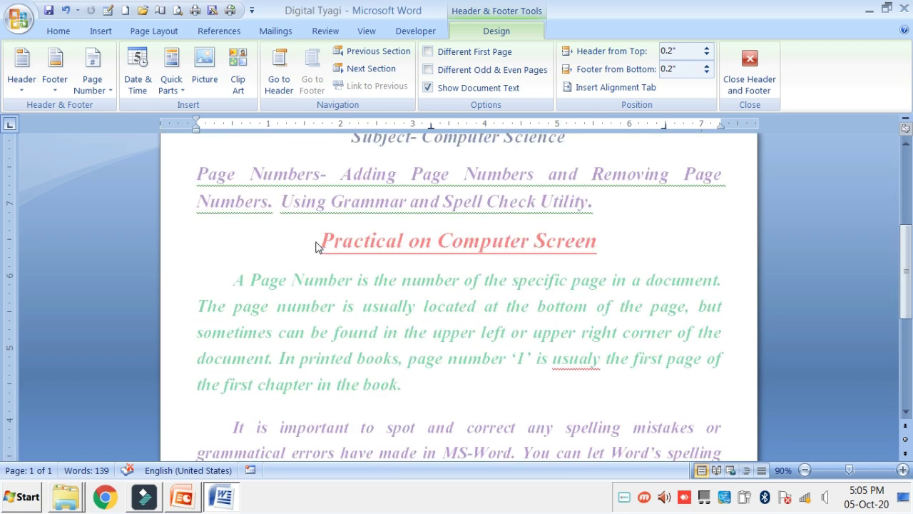
{"action": "scroll", "coordinate": [314, 270], "scroll_direction": "down", "scroll_amount": 1}
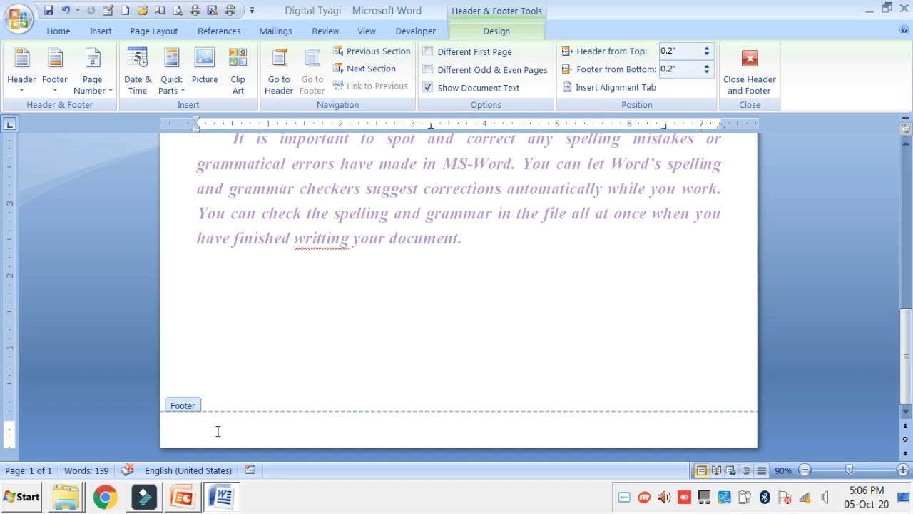
{"action": "scroll", "coordinate": [218, 431], "scroll_direction": "up", "scroll_amount": 10}
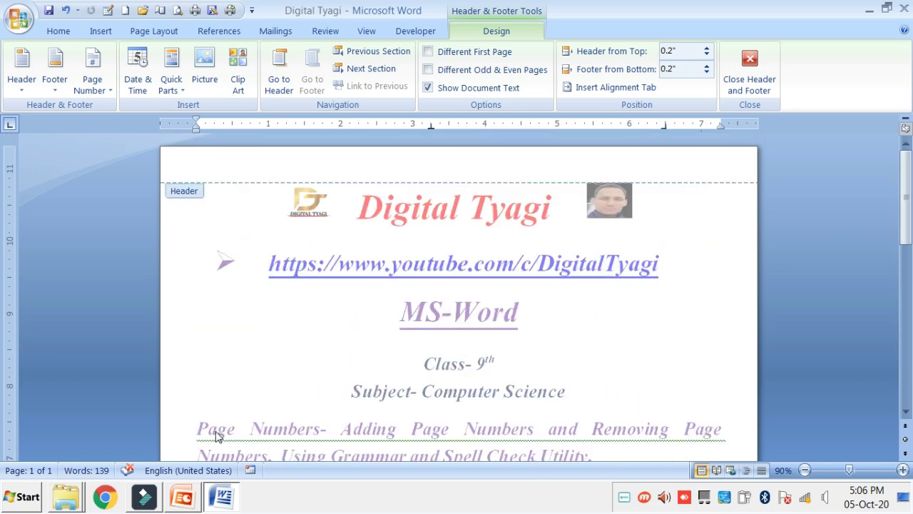
{"action": "scroll", "coordinate": [325, 428], "scroll_direction": "down", "scroll_amount": 5}
{"action": "scroll", "coordinate": [329, 417], "scroll_direction": "up", "scroll_amount": 5}
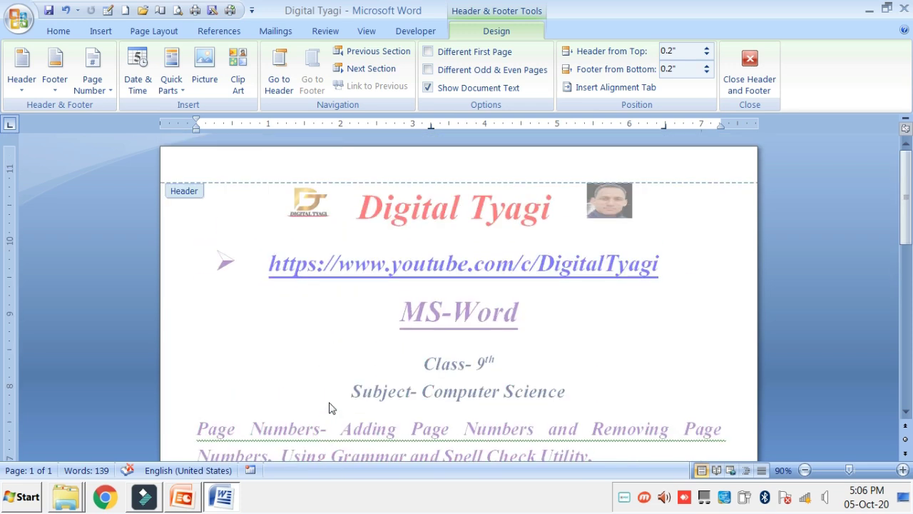
{"action": "left_click", "coordinate": [751, 80]}
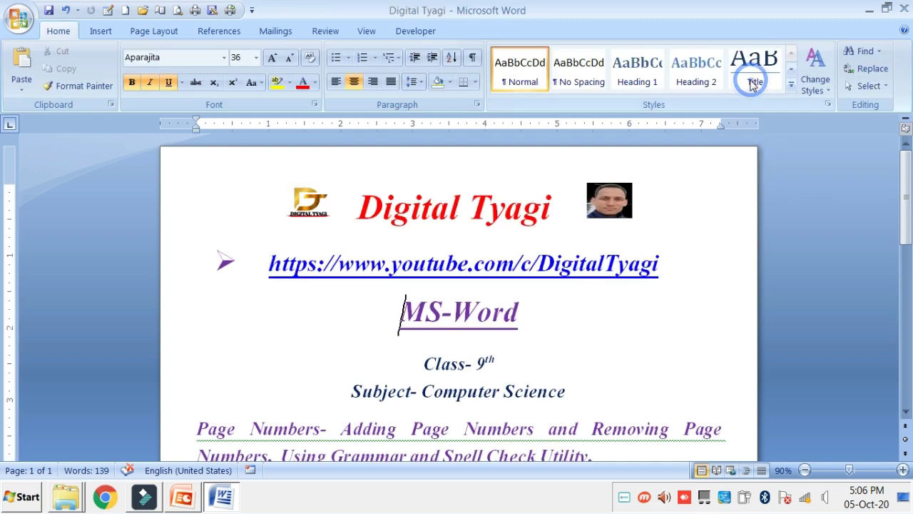
Run the spelling and grammar check and skip the two flagged fragments about page numbers and the spell check utility
{"action": "scroll", "coordinate": [303, 314], "scroll_direction": "down", "scroll_amount": 3}
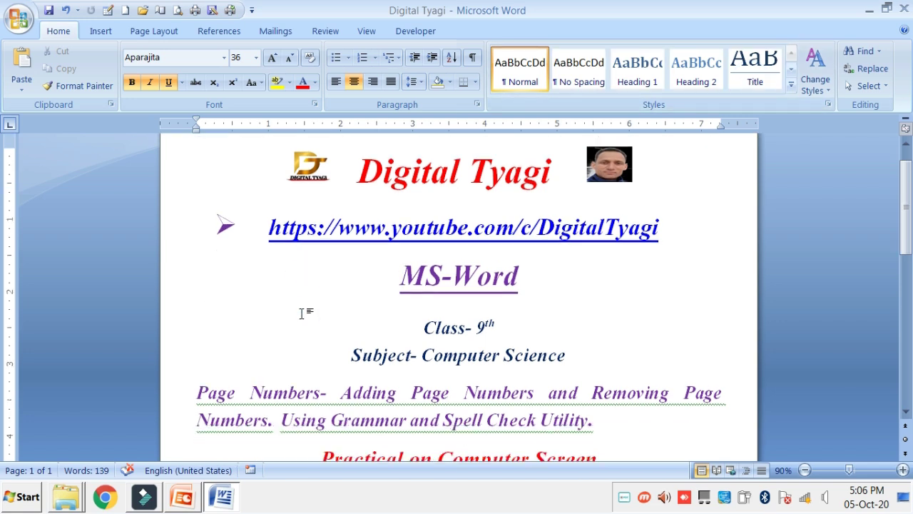
{"action": "scroll", "coordinate": [301, 313], "scroll_direction": "up", "scroll_amount": 3}
{"action": "scroll", "coordinate": [302, 314], "scroll_direction": "down", "scroll_amount": 15}
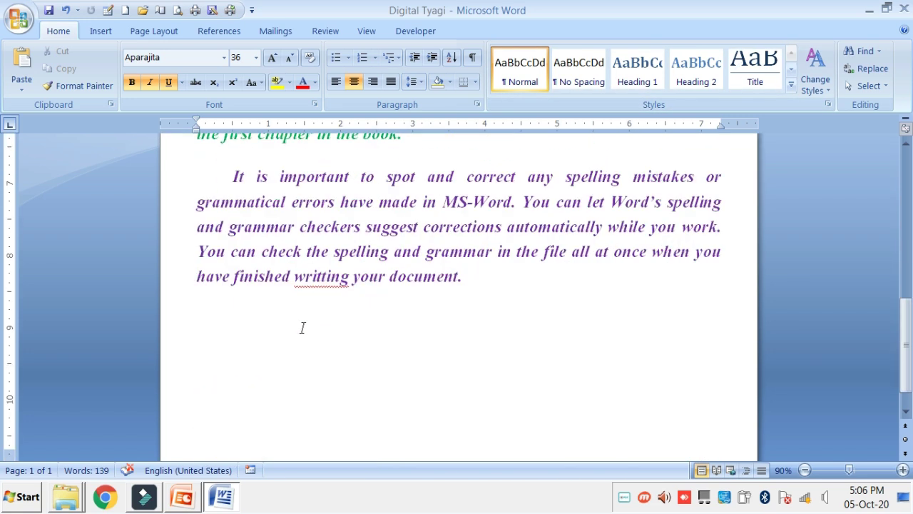
{"action": "scroll", "coordinate": [302, 328], "scroll_direction": "up", "scroll_amount": 10}
{"action": "scroll", "coordinate": [302, 334], "scroll_direction": "up", "scroll_amount": 8}
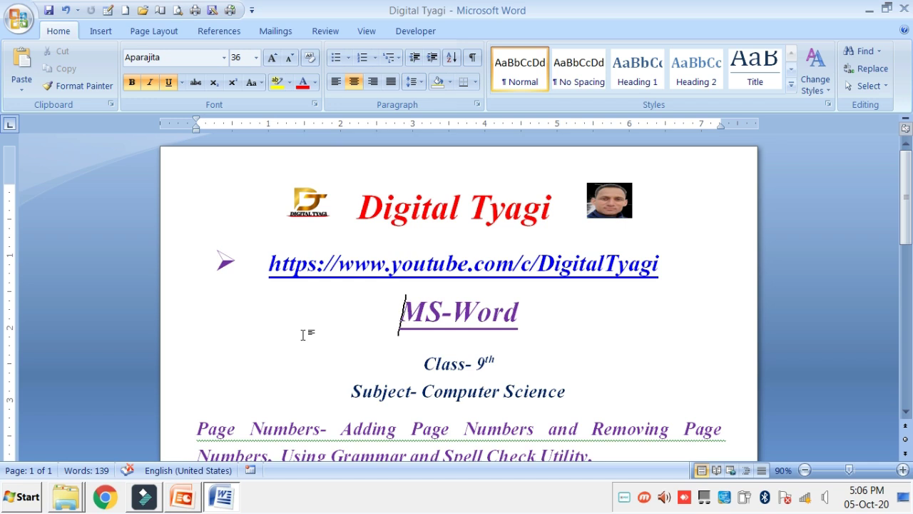
{"action": "left_click", "coordinate": [325, 31]}
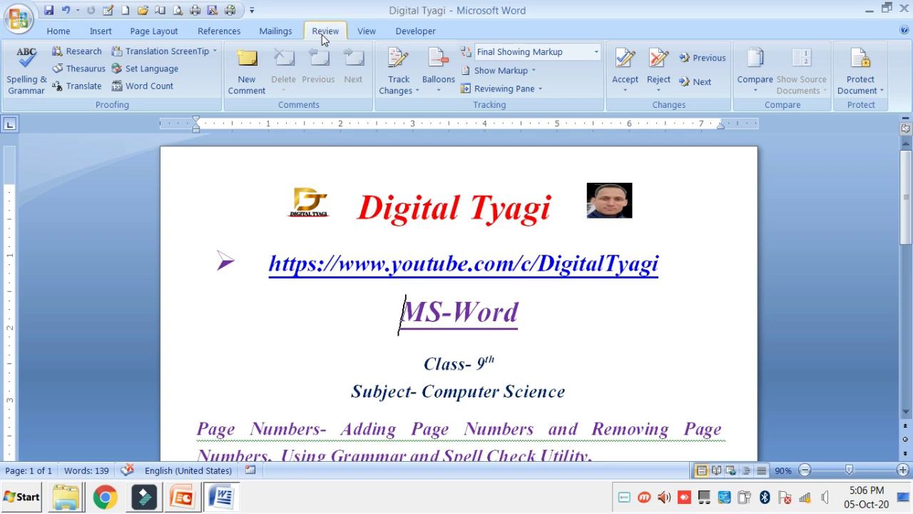
{"action": "left_click", "coordinate": [28, 85]}
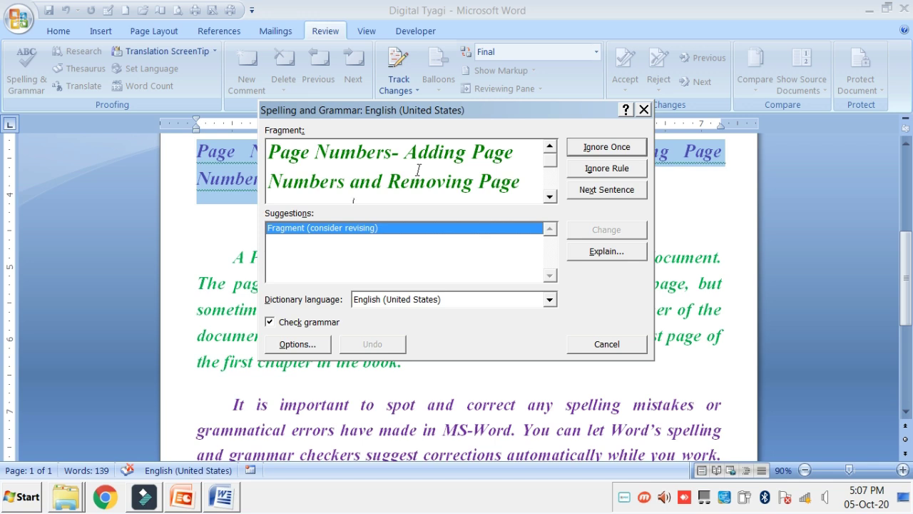
{"action": "left_click", "coordinate": [593, 191]}
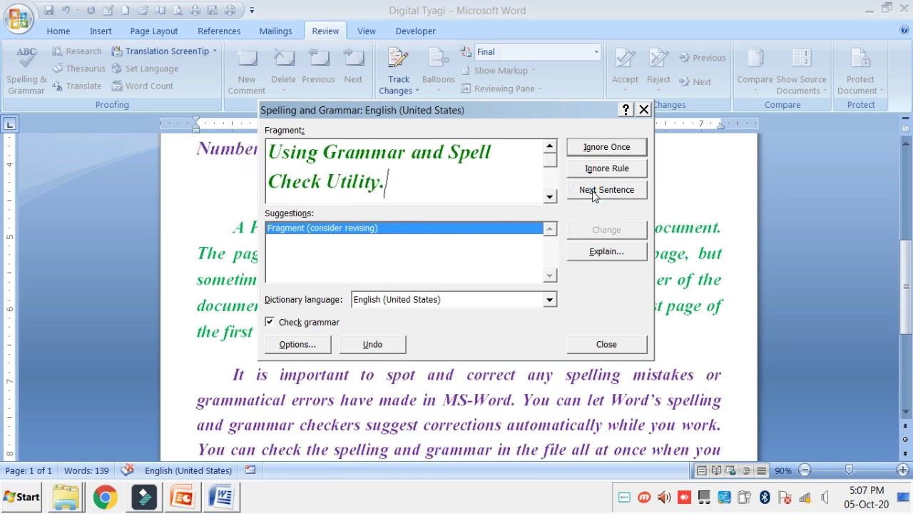
{"action": "left_click", "coordinate": [593, 191]}
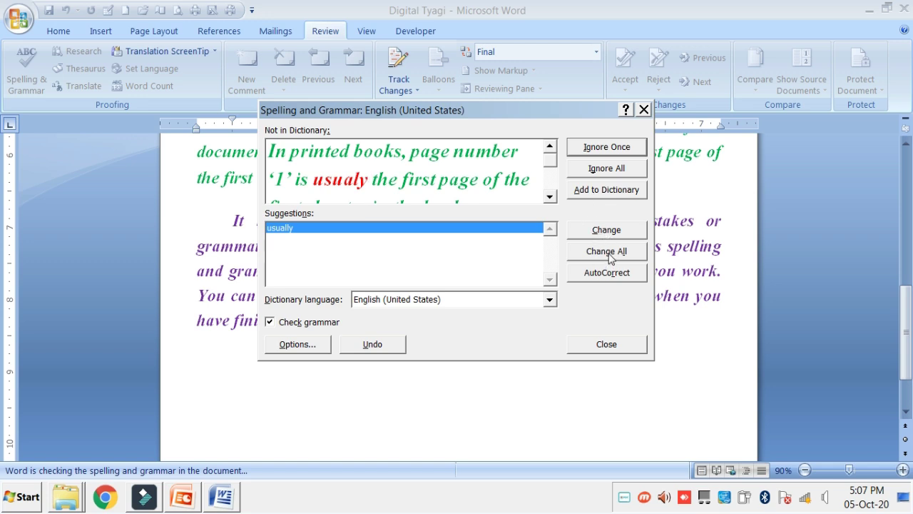
Change "usualy" to "usually" and all instances of "writting" to "writing", finishing the check
{"action": "left_click", "coordinate": [611, 232]}
{"action": "left_click_drag", "start_coordinate": [548, 160], "coordinate": [548, 176]}
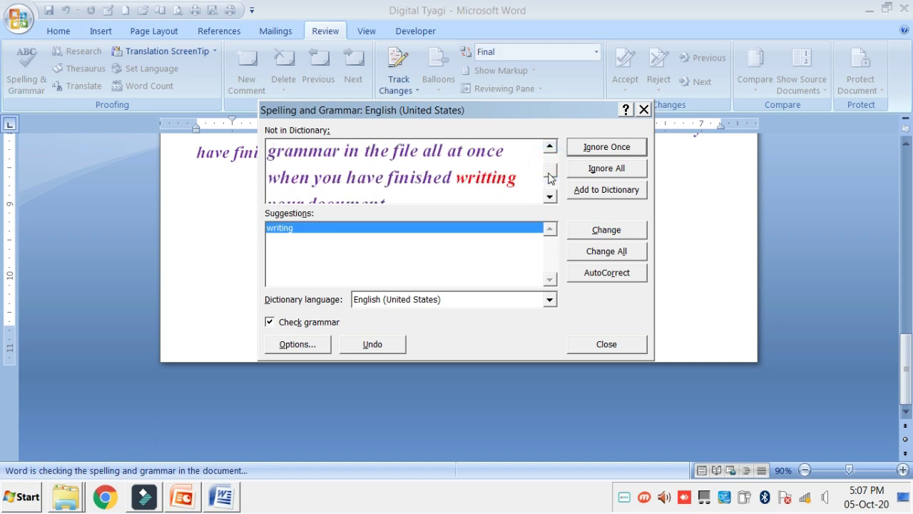
{"action": "left_click", "coordinate": [604, 254]}
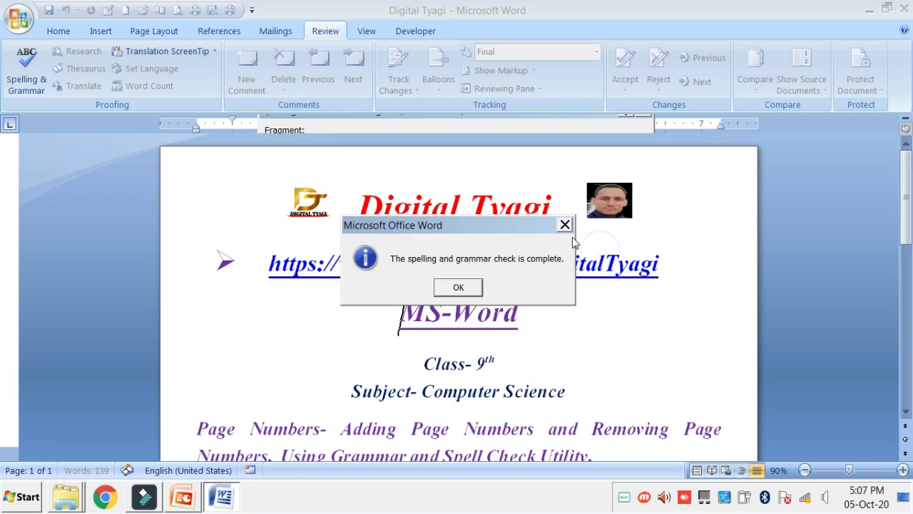
{"action": "left_click", "coordinate": [458, 288]}
Review the corrected paragraphs and undo the spelling corrections of "writting" and "usualy"
{"action": "scroll", "coordinate": [378, 298], "scroll_direction": "down", "scroll_amount": 10}
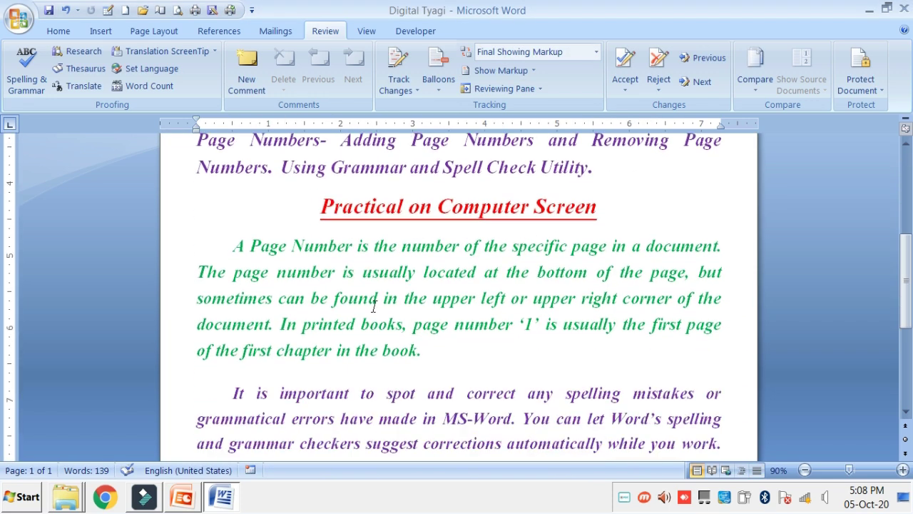
{"action": "scroll", "coordinate": [385, 295], "scroll_direction": "down", "scroll_amount": 4}
{"action": "scroll", "coordinate": [385, 291], "scroll_direction": "up", "scroll_amount": 3}
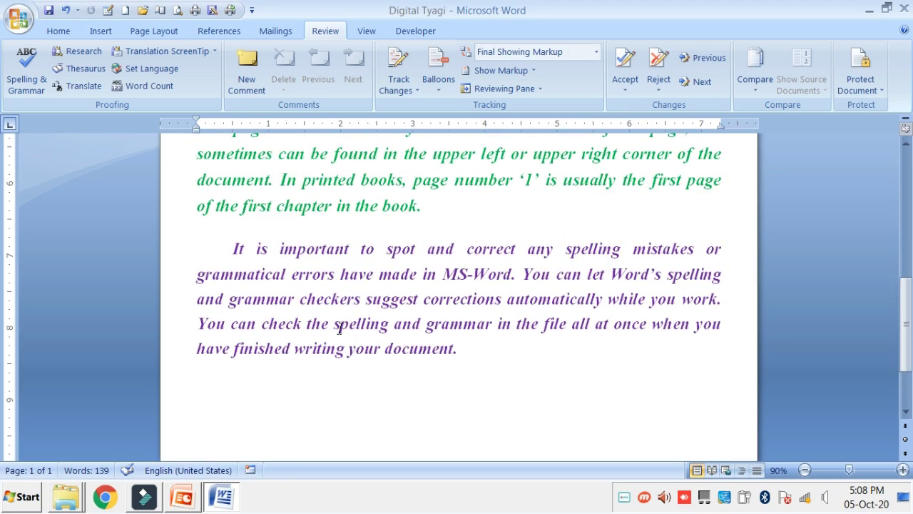
{"action": "scroll", "coordinate": [511, 257], "scroll_direction": "up", "scroll_amount": 10}
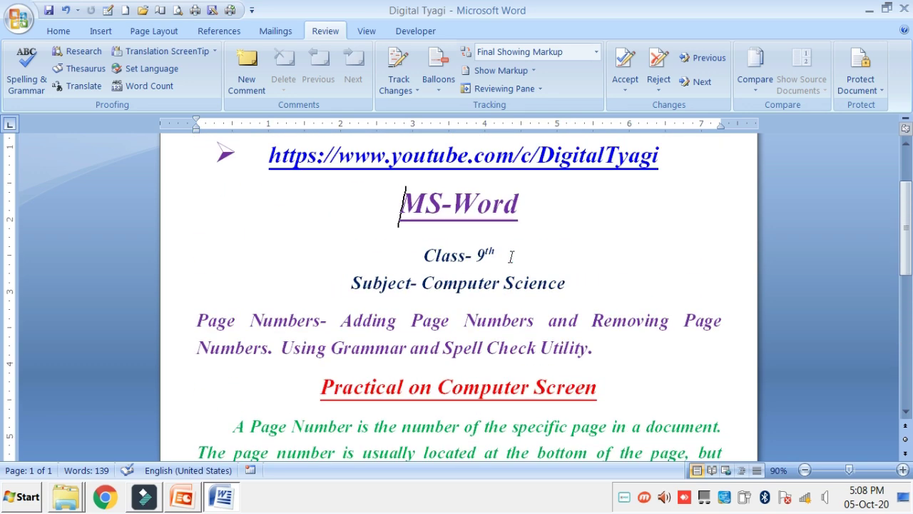
{"action": "scroll", "coordinate": [428, 271], "scroll_direction": "down", "scroll_amount": 10}
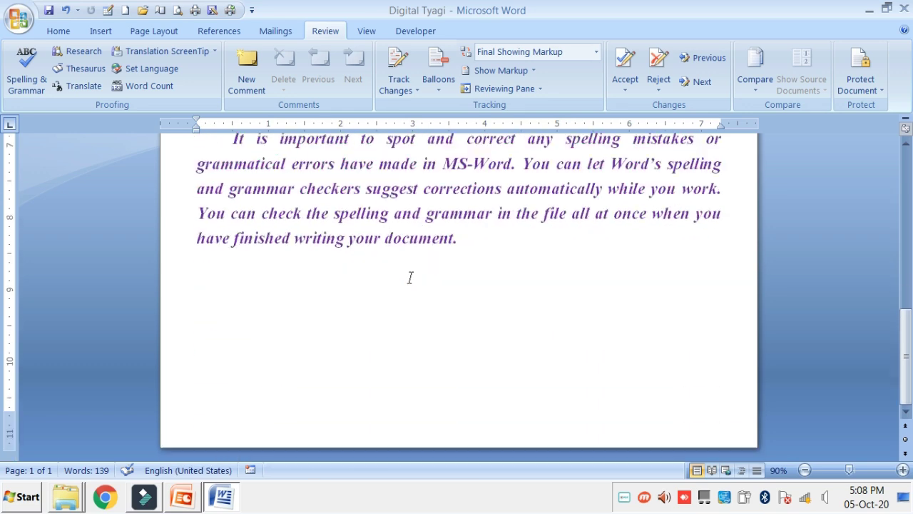
{"action": "scroll", "coordinate": [411, 277], "scroll_direction": "up", "scroll_amount": 8}
{"action": "scroll", "coordinate": [410, 279], "scroll_direction": "up", "scroll_amount": 3}
{"action": "scroll", "coordinate": [410, 278], "scroll_direction": "down", "scroll_amount": 7}
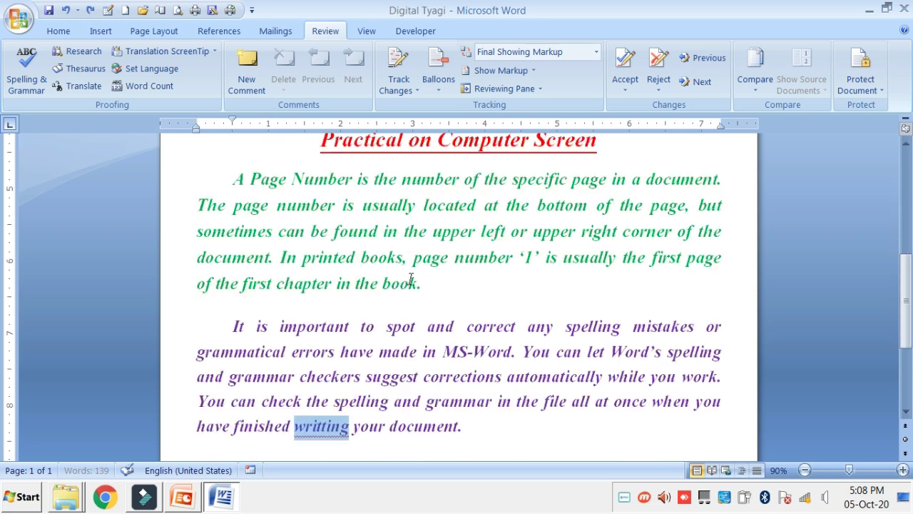
{"action": "key", "text": "ctrl+z"}
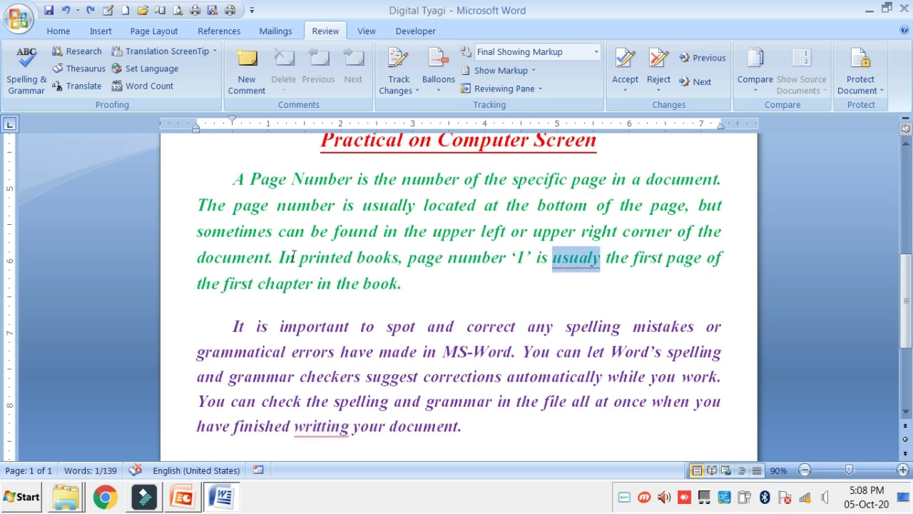
Rerun the spelling check and AutoCorrect "usualy" to "usually" and "writting" to "writing", redefining the existing entries
{"action": "left_click", "coordinate": [27, 74]}
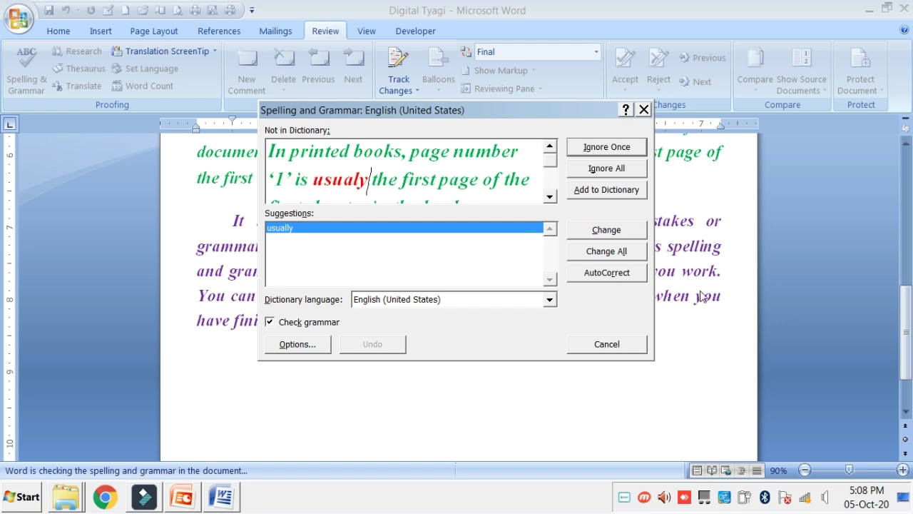
{"action": "left_click", "coordinate": [607, 273]}
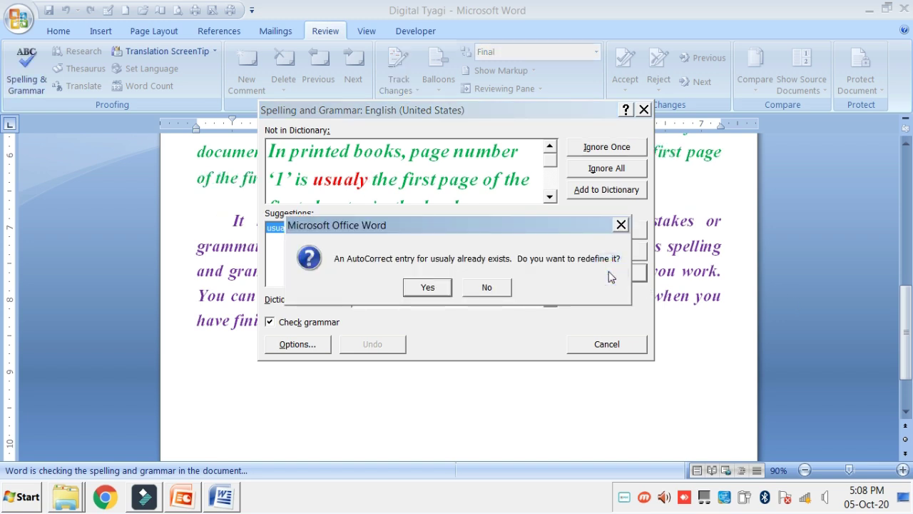
{"action": "left_click", "coordinate": [428, 287]}
{"action": "left_click", "coordinate": [428, 289]}
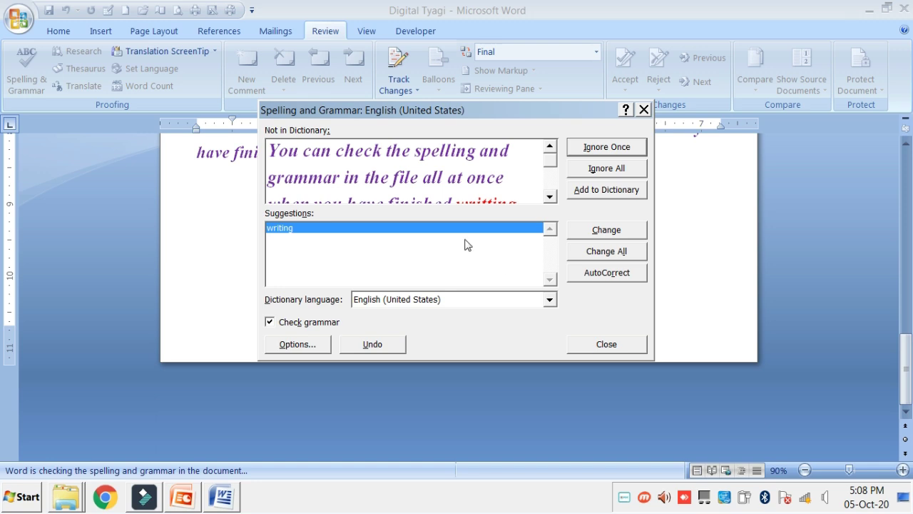
{"action": "left_click", "coordinate": [606, 272]}
{"action": "left_click", "coordinate": [421, 288]}
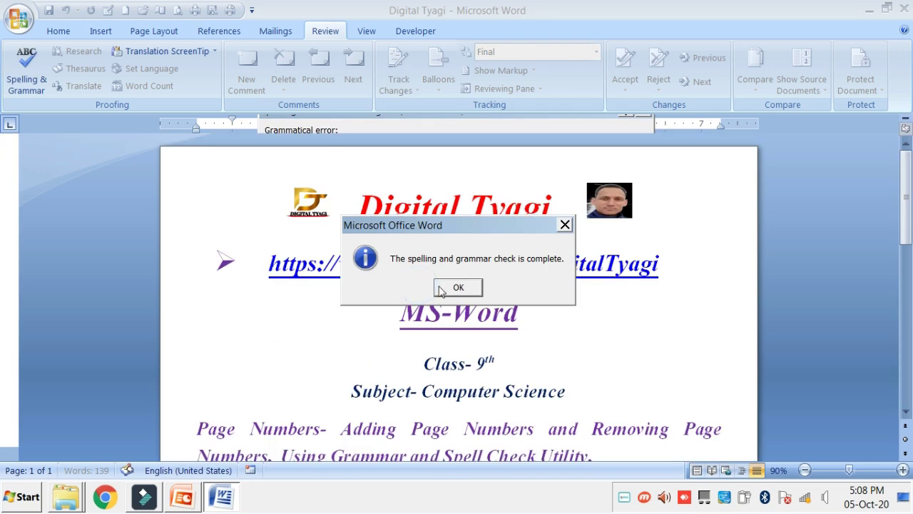
{"action": "key", "text": "Return"}
Restart the spelling and grammar check and select English (United States) as the dictionary language
{"action": "scroll", "coordinate": [458, 288], "scroll_direction": "down", "scroll_amount": 10}
{"action": "scroll", "coordinate": [458, 288], "scroll_direction": "down", "scroll_amount": 1}
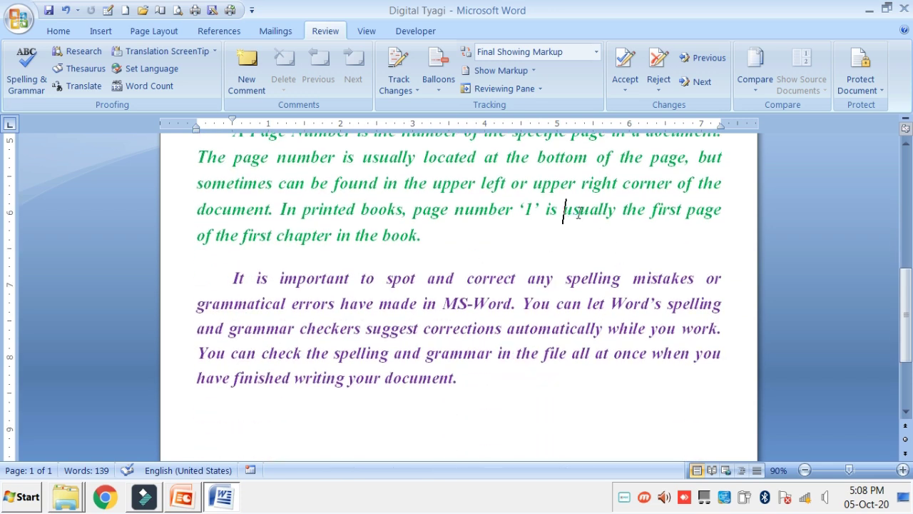
{"action": "left_click", "coordinate": [314, 380]}
{"action": "scroll", "coordinate": [504, 359], "scroll_direction": "down", "scroll_amount": 3}
{"action": "scroll", "coordinate": [504, 361], "scroll_direction": "up", "scroll_amount": 5}
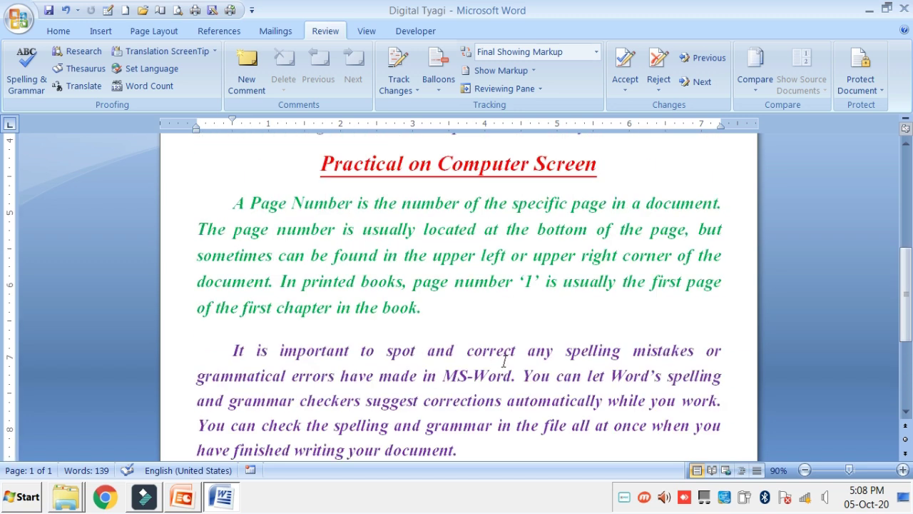
{"action": "key", "text": "F7"}
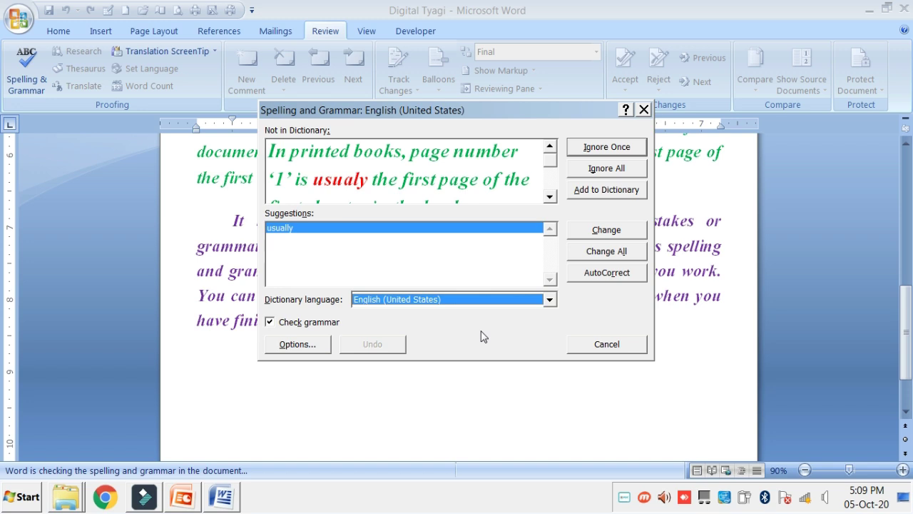
{"action": "left_click", "coordinate": [550, 302]}
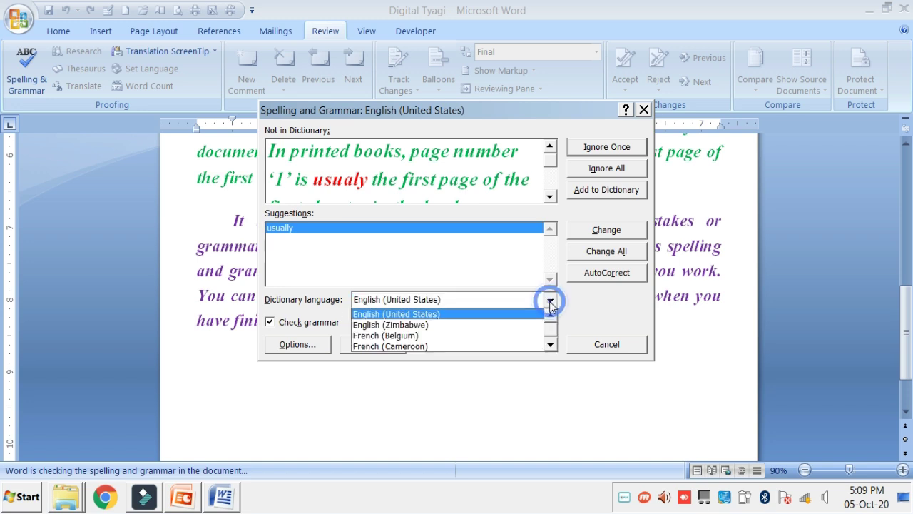
{"action": "left_click", "coordinate": [420, 316]}
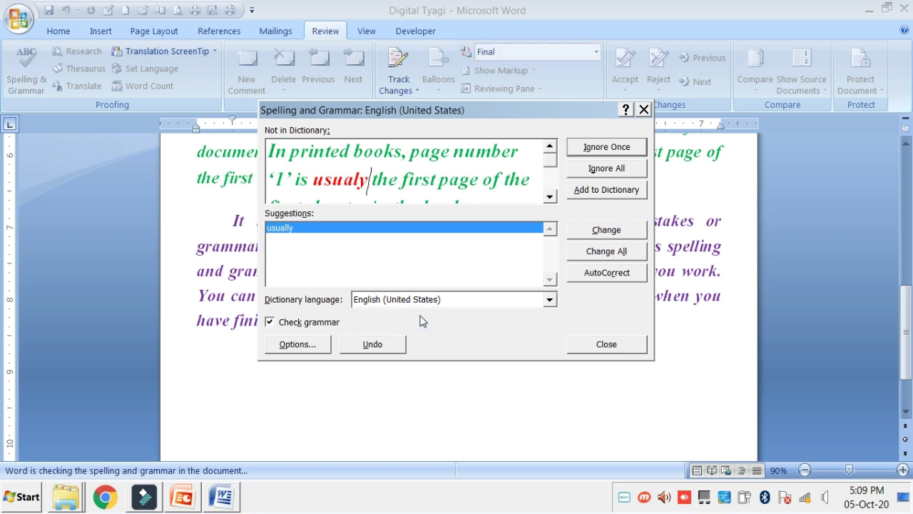
Turn grammar checking off and back on, and open the proofing options from the spelling check
{"action": "left_click", "coordinate": [270, 322]}
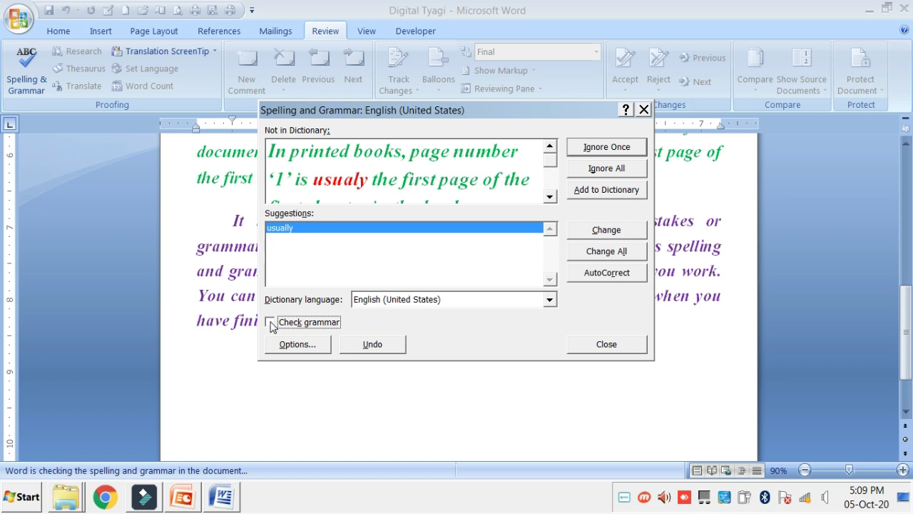
{"action": "left_click", "coordinate": [271, 323]}
{"action": "left_click", "coordinate": [306, 347]}
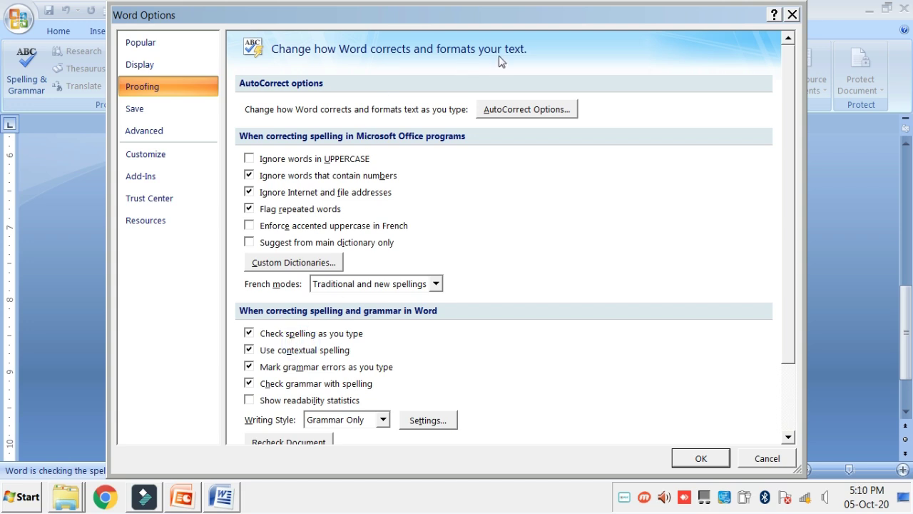
Turn Ignore words in UPPERCASE on and back off, and view the writing style choices and grammar settings without changing them
{"action": "left_click", "coordinate": [248, 160]}
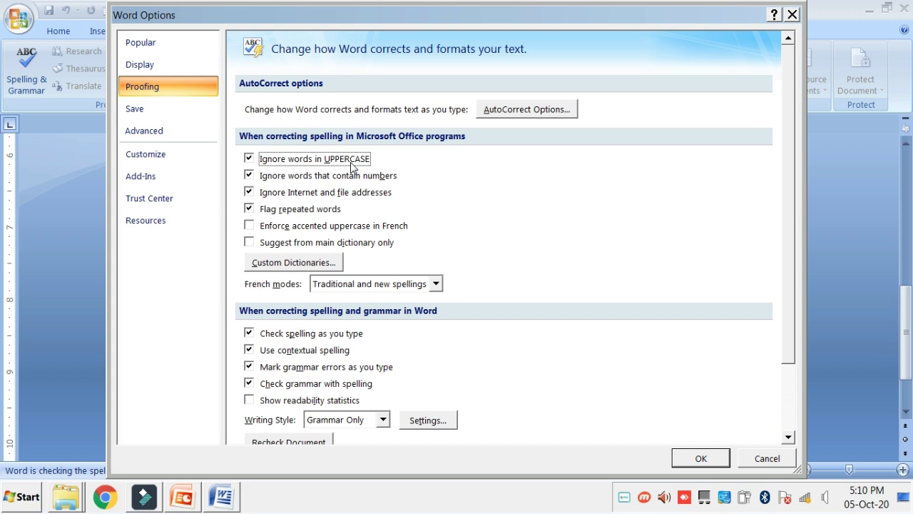
{"action": "left_click", "coordinate": [249, 159]}
{"action": "scroll", "coordinate": [385, 307], "scroll_direction": "down", "scroll_amount": 3}
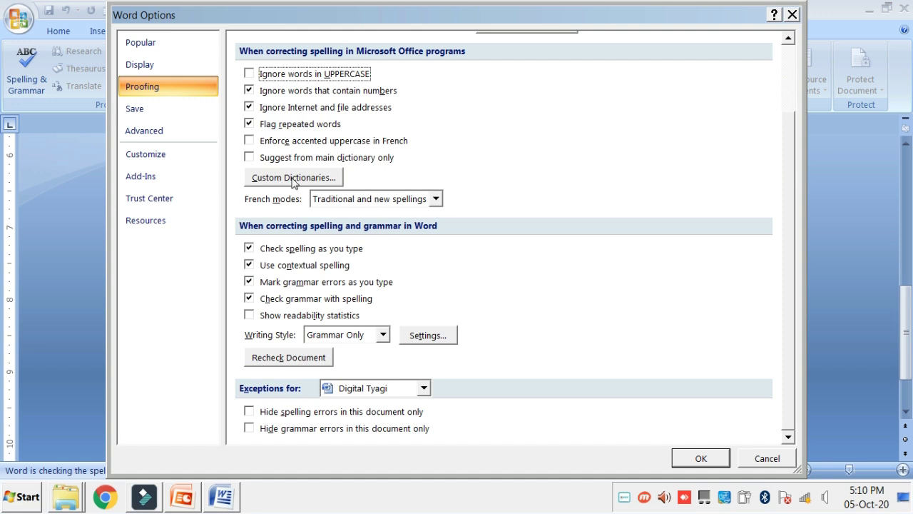
{"action": "left_click", "coordinate": [383, 335]}
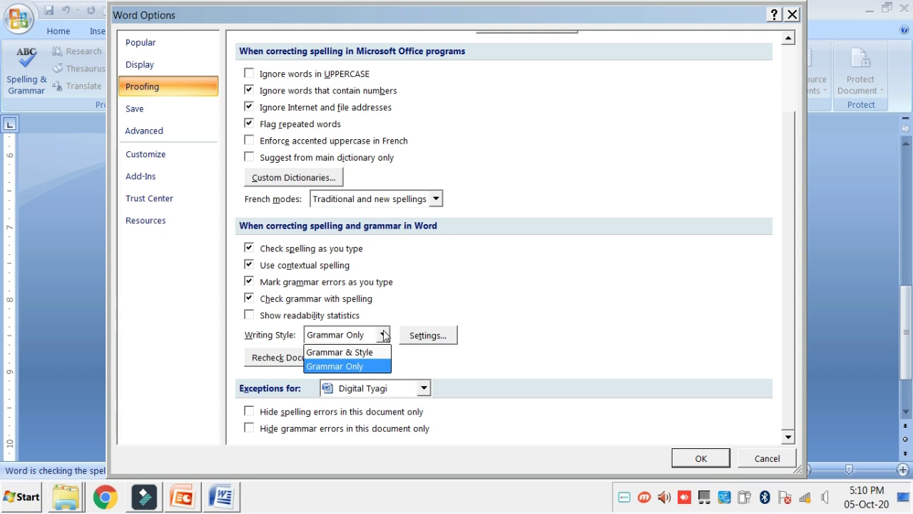
{"action": "left_click", "coordinate": [383, 334]}
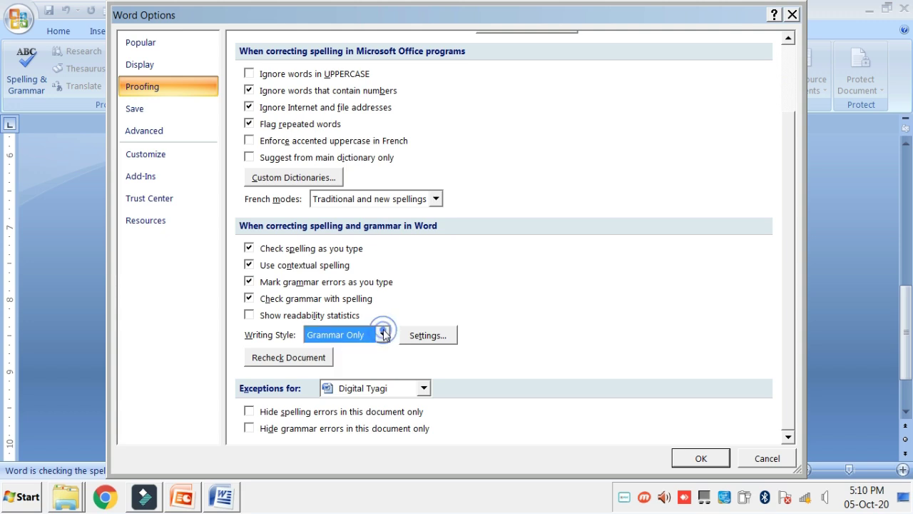
{"action": "left_click", "coordinate": [428, 336]}
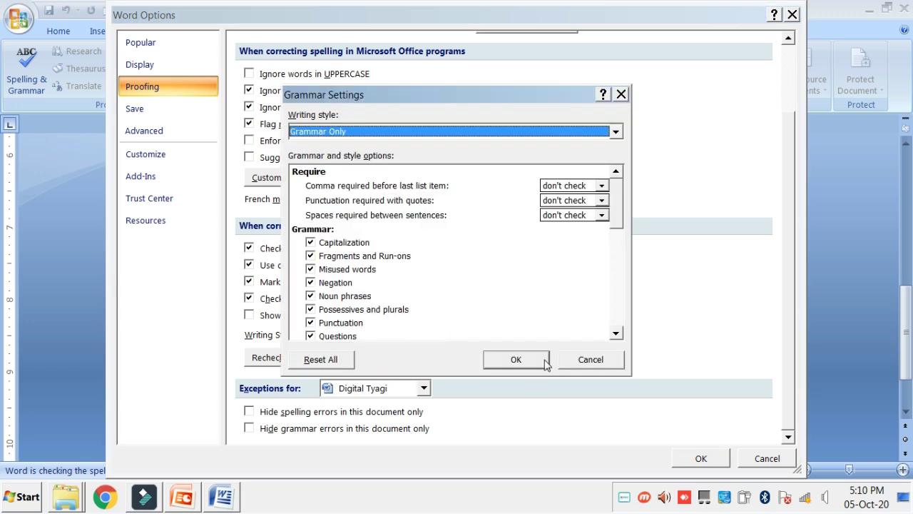
{"action": "left_click", "coordinate": [588, 359]}
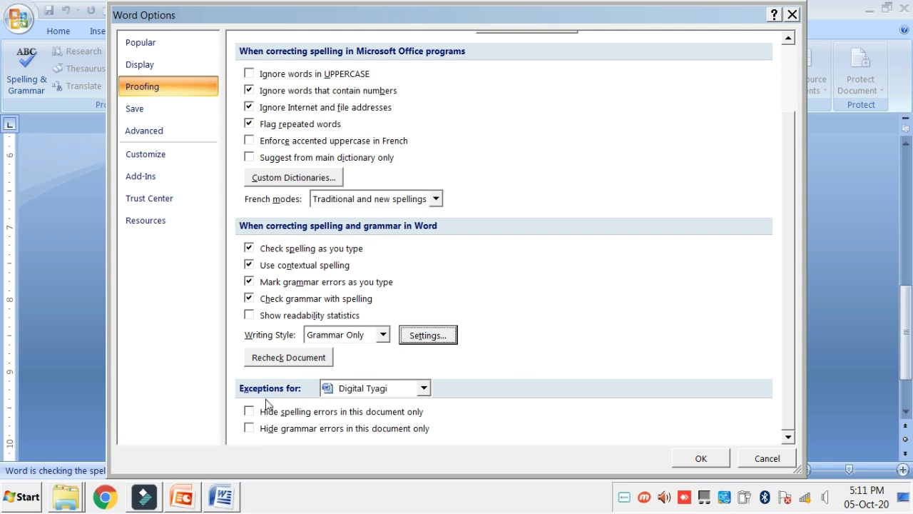
View the proofing exceptions choices, turn hiding of spelling and grammar errors in this document on and back off, and accept the options
{"action": "left_click", "coordinate": [423, 390]}
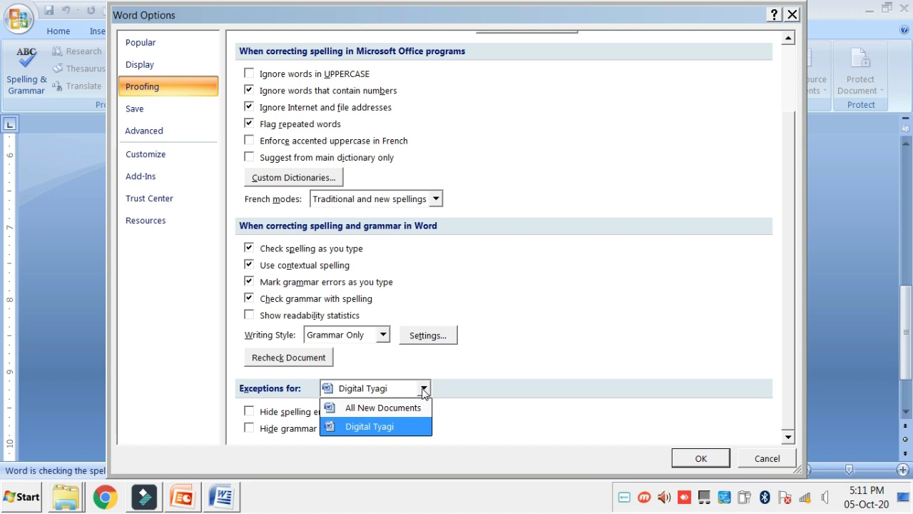
{"action": "left_click", "coordinate": [423, 391]}
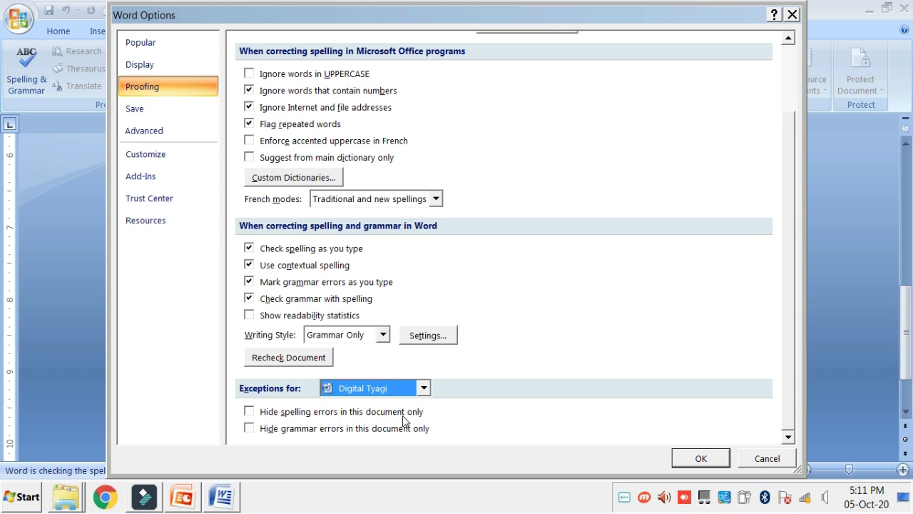
{"action": "left_click", "coordinate": [248, 411]}
{"action": "left_click", "coordinate": [248, 412]}
{"action": "left_click", "coordinate": [248, 411]}
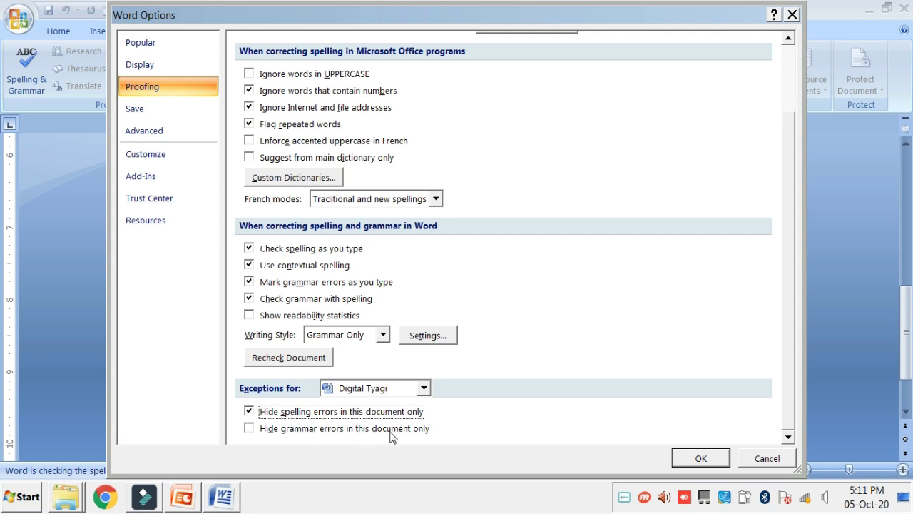
{"action": "left_click", "coordinate": [248, 428]}
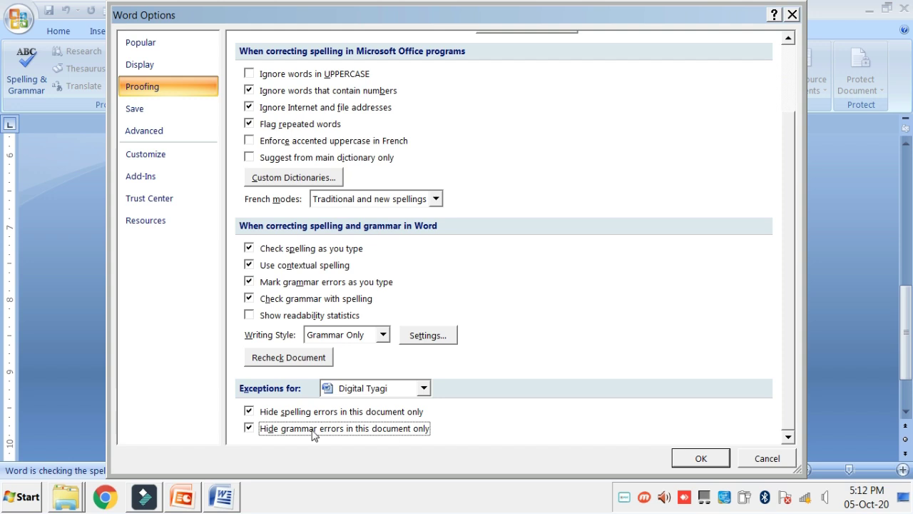
{"action": "left_click", "coordinate": [254, 412]}
{"action": "left_click", "coordinate": [252, 429]}
{"action": "left_click", "coordinate": [698, 458]}
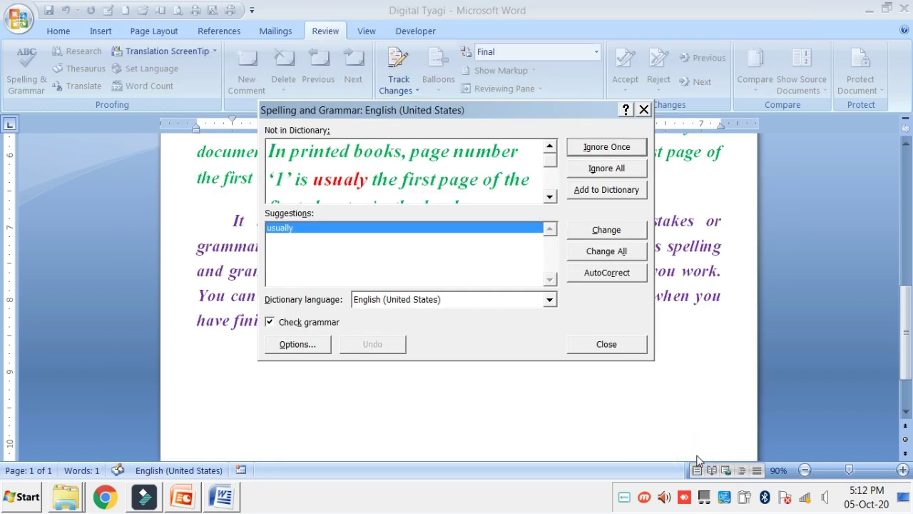
AutoCorrect "usualy" to "usually", redefining the existing entry, and undo that correction within the spelling check
{"action": "left_click", "coordinate": [427, 186]}
{"action": "left_click_drag", "start_coordinate": [367, 179], "coordinate": [313, 180]}
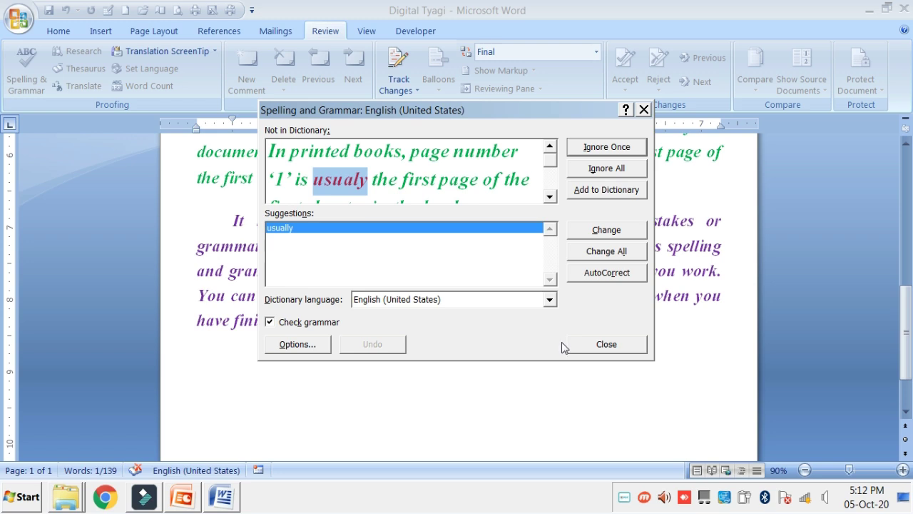
{"action": "left_click", "coordinate": [612, 277]}
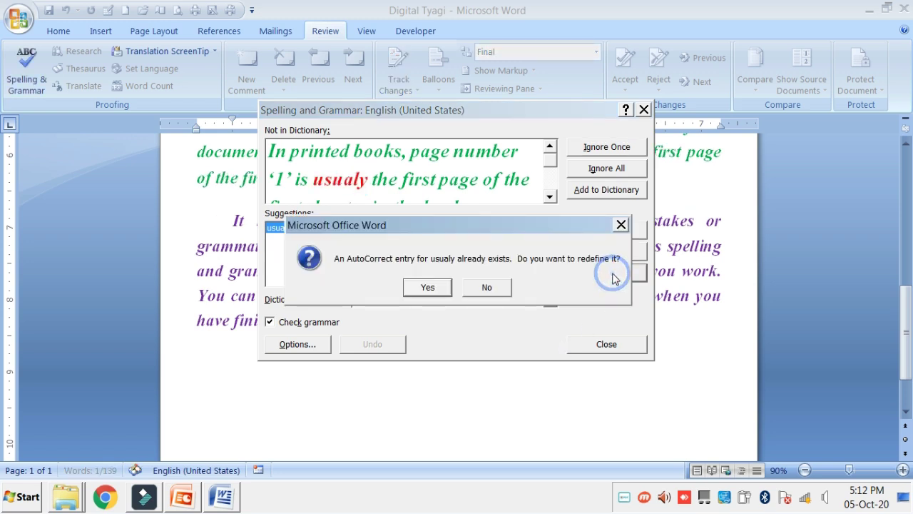
{"action": "left_click", "coordinate": [428, 287]}
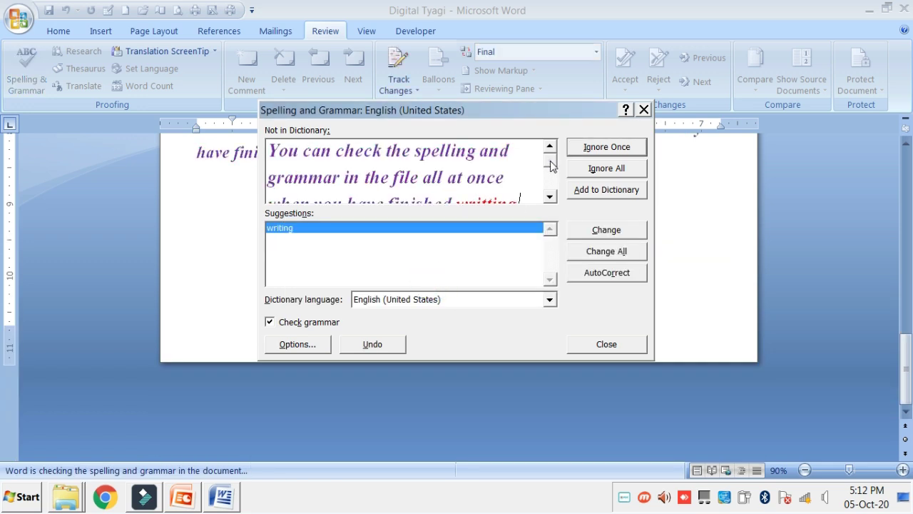
{"action": "left_click_drag", "start_coordinate": [547, 170], "coordinate": [555, 177]}
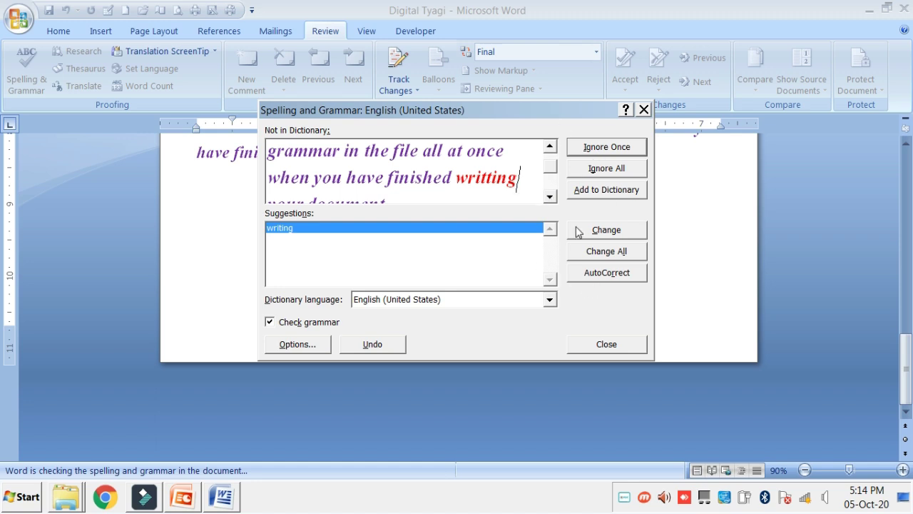
{"action": "left_click", "coordinate": [371, 344]}
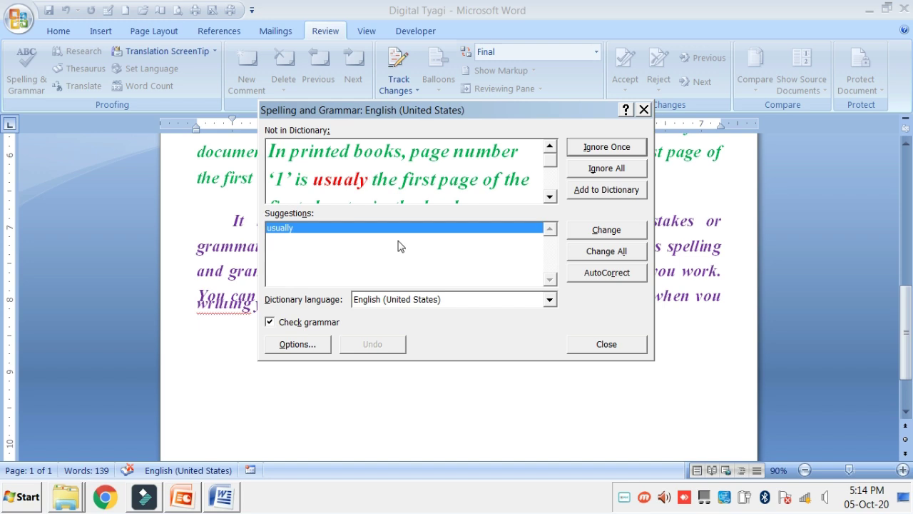
AutoCorrect "usualy" to "usually" and "writting" to "writing", redefining the existing "writting" entry, and finish the check
{"action": "left_click", "coordinate": [591, 275]}
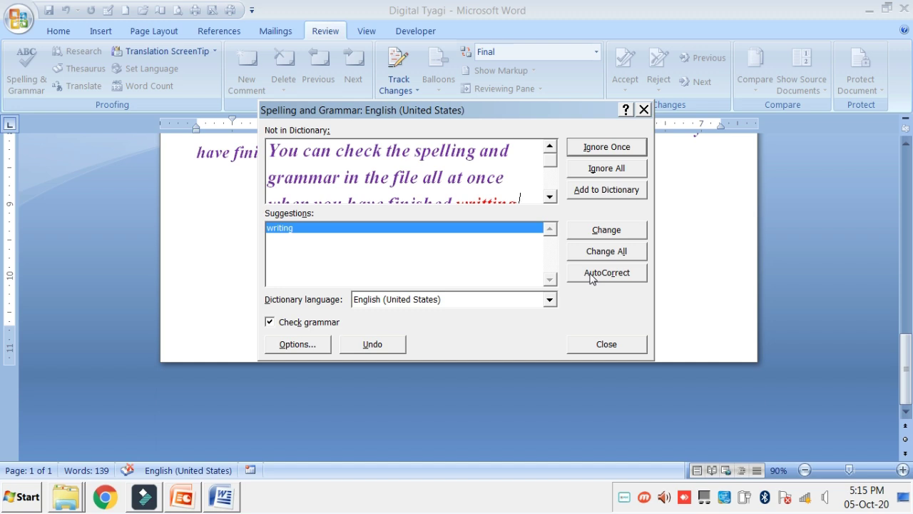
{"action": "left_click", "coordinate": [551, 168]}
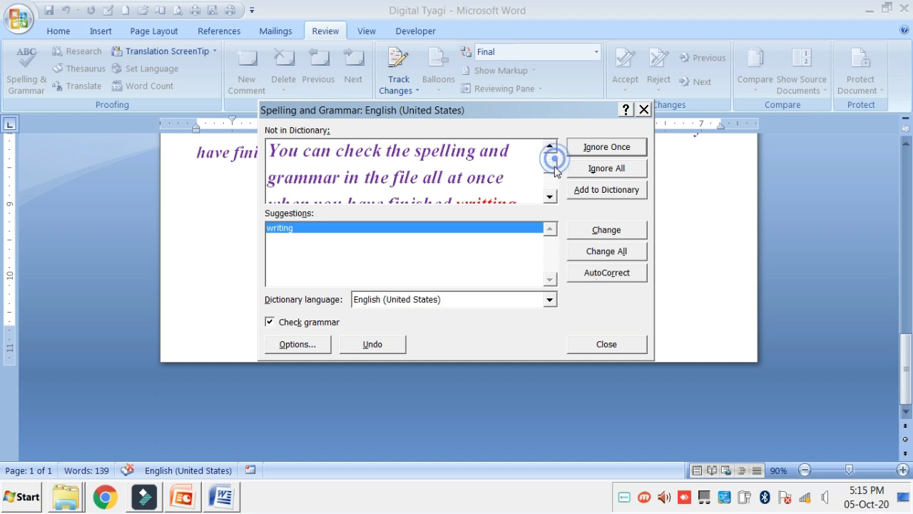
{"action": "left_click", "coordinate": [590, 273]}
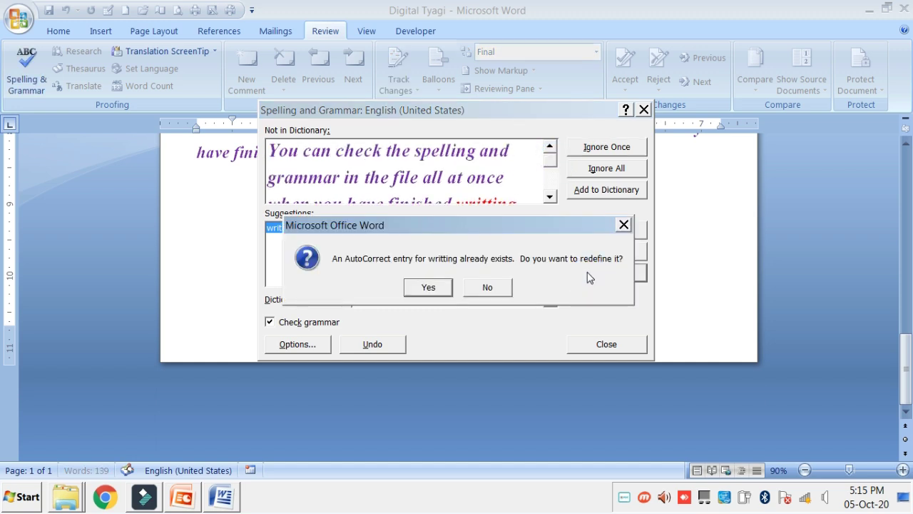
{"action": "left_click", "coordinate": [427, 288]}
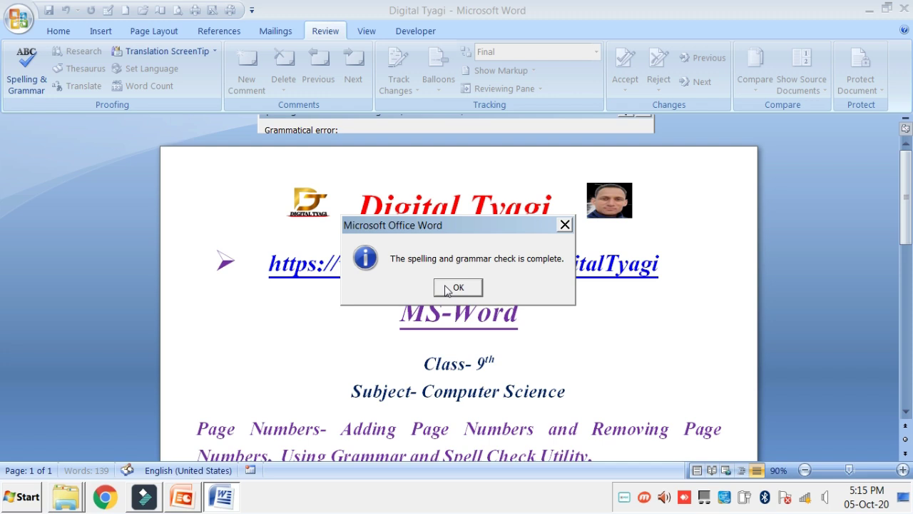
{"action": "left_click", "coordinate": [447, 288]}
Highlight the corrected words "usually" and "writing" in the paragraphs, and undo both spelling corrections
{"action": "scroll", "coordinate": [438, 293], "scroll_direction": "down", "scroll_amount": 1}
{"action": "scroll", "coordinate": [435, 315], "scroll_direction": "down", "scroll_amount": 1}
{"action": "left_click_drag", "start_coordinate": [560, 282], "coordinate": [611, 285]}
{"action": "scroll", "coordinate": [612, 285], "scroll_direction": "down", "scroll_amount": 1}
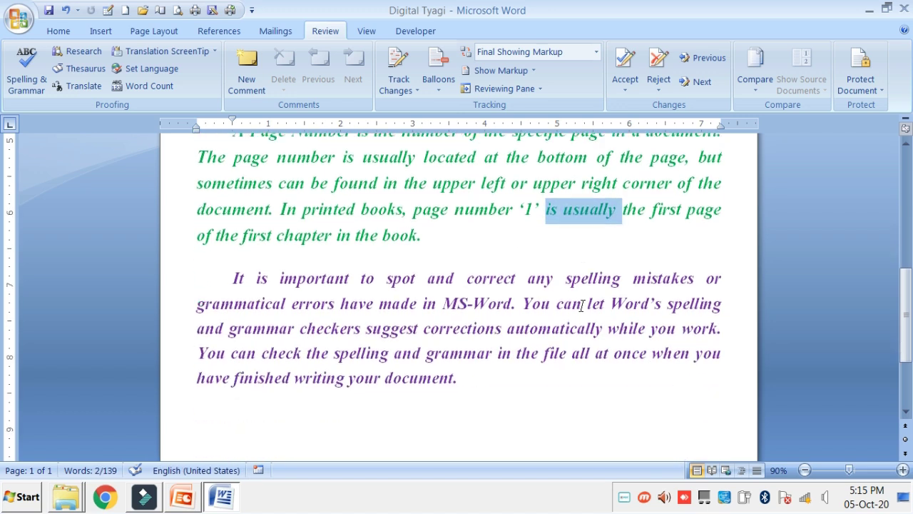
{"action": "left_click_drag", "start_coordinate": [295, 379], "coordinate": [347, 392]}
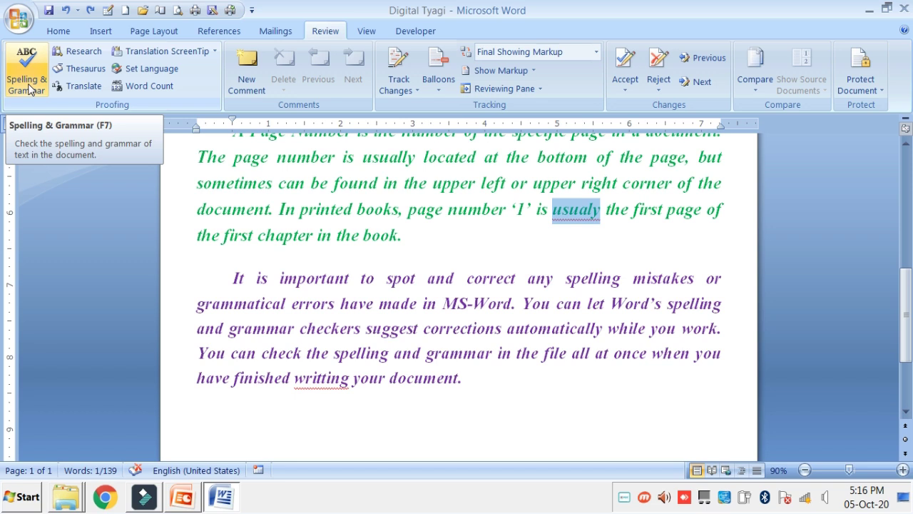
{"action": "left_click", "coordinate": [409, 236]}
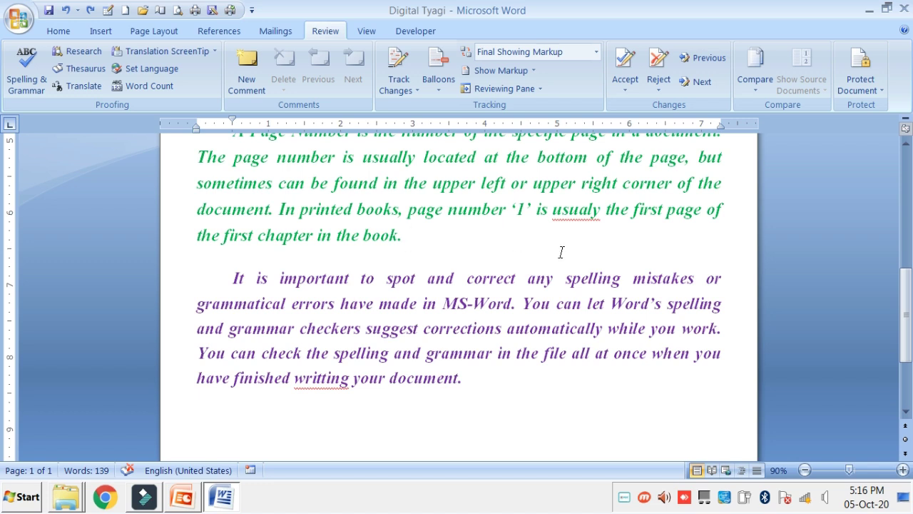
View the AutoCorrect and language choices for the misspelled word "usualy", and mark it as English (United States) in the Language settings
{"action": "scroll", "coordinate": [562, 251], "scroll_direction": "up", "scroll_amount": 5}
{"action": "scroll", "coordinate": [562, 252], "scroll_direction": "down", "scroll_amount": 2}
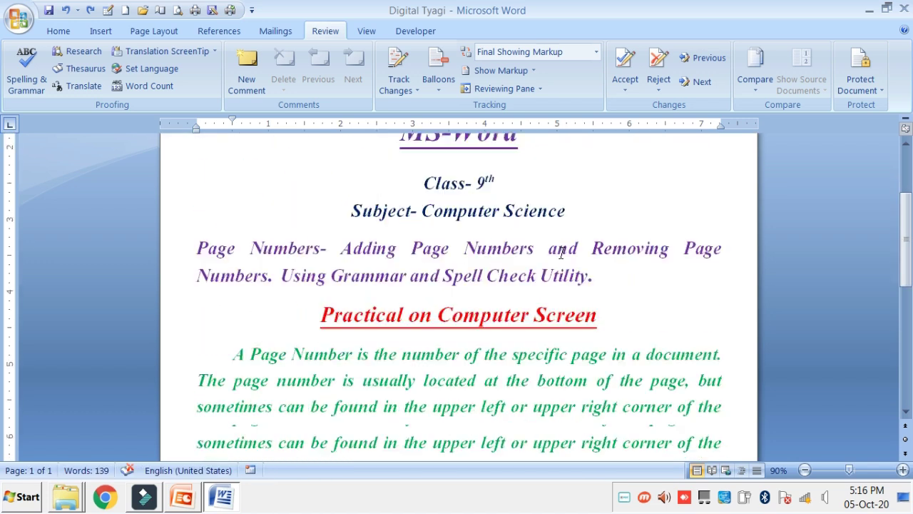
{"action": "scroll", "coordinate": [561, 252], "scroll_direction": "down", "scroll_amount": 5}
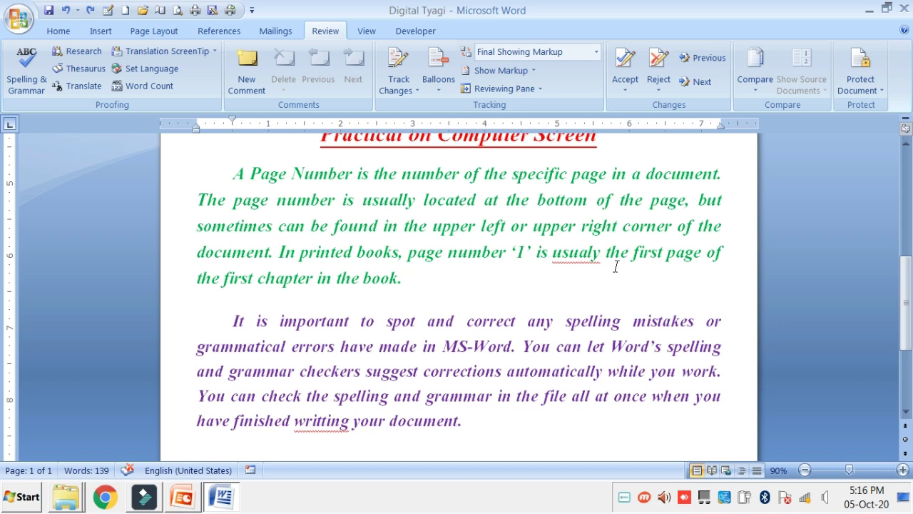
{"action": "right_click", "coordinate": [569, 261]}
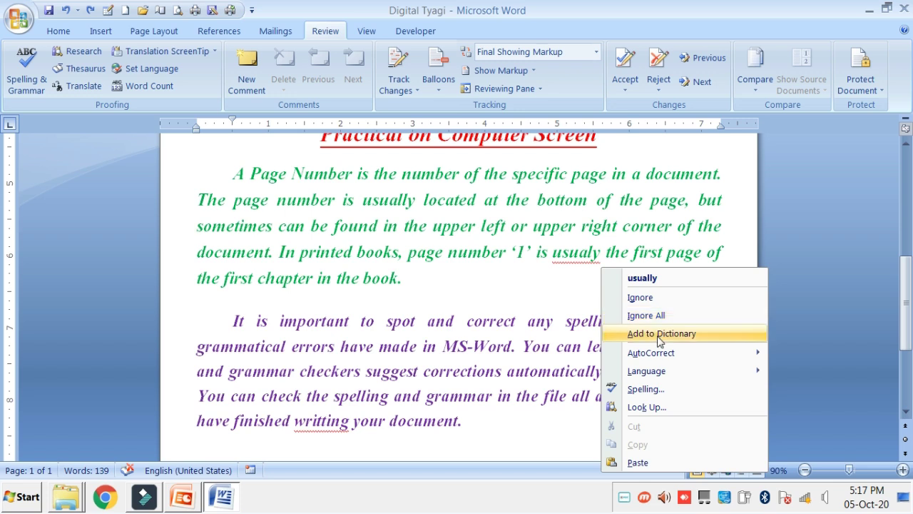
{"action": "mouse_move", "coordinate": [661, 360]}
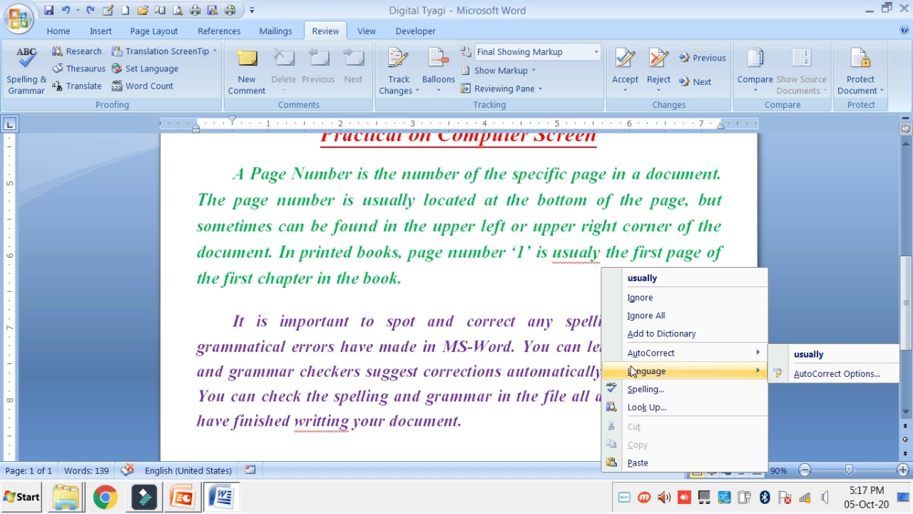
{"action": "mouse_move", "coordinate": [636, 376]}
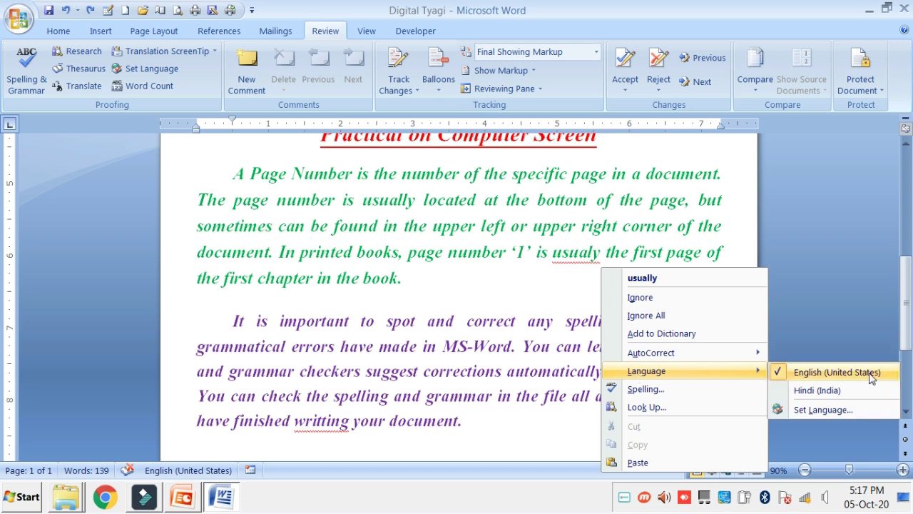
{"action": "left_click", "coordinate": [806, 410]}
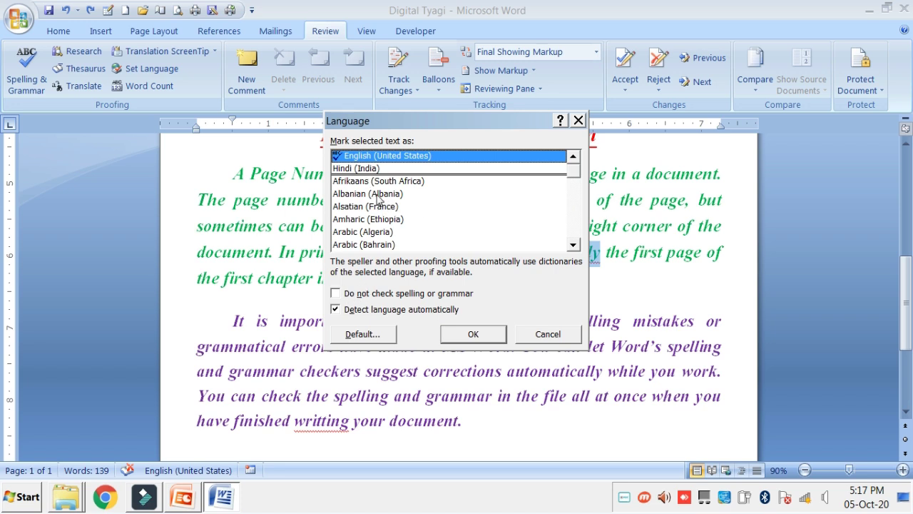
{"action": "left_click", "coordinate": [453, 333]}
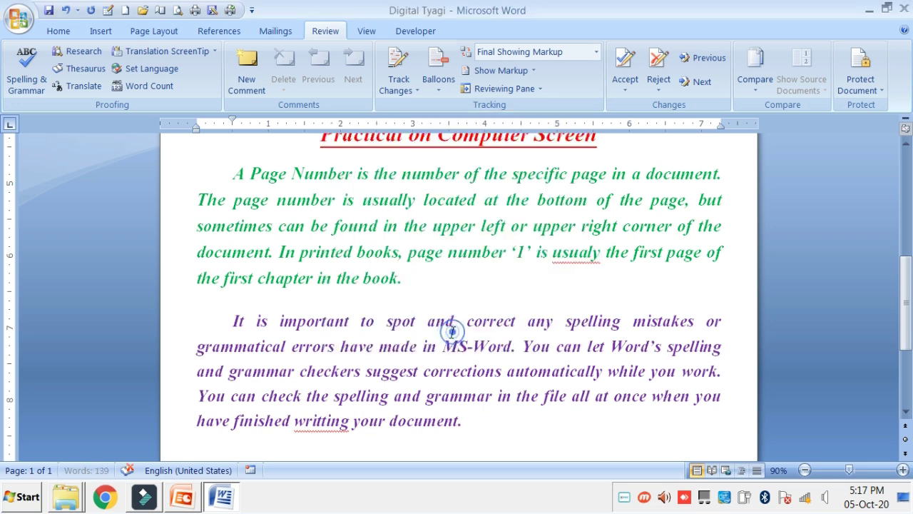
Open the spelling check for the word "usualy" alone and cancel it without changing the word
{"action": "right_click", "coordinate": [571, 255]}
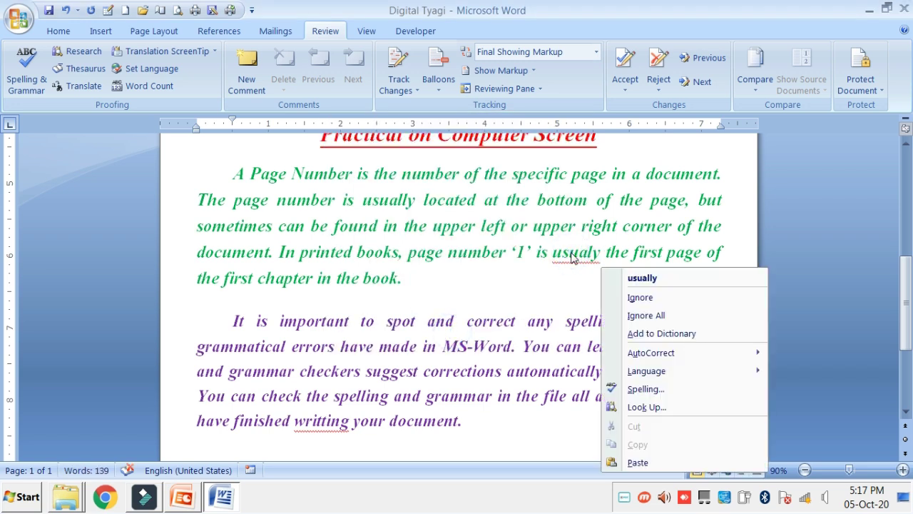
{"action": "left_click", "coordinate": [650, 391]}
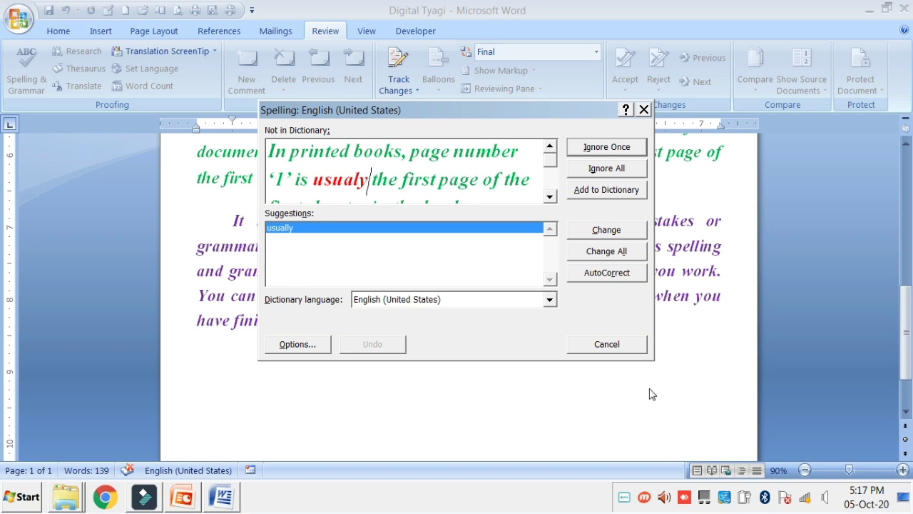
{"action": "left_click", "coordinate": [450, 115]}
{"action": "left_click", "coordinate": [605, 345]}
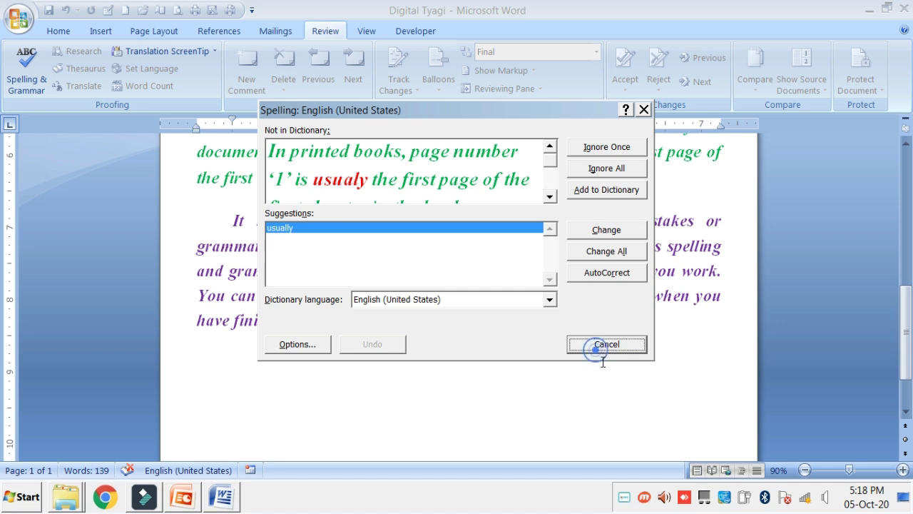
Look up the misspelled word "usualy" in the reference books
{"action": "key", "text": "shift+F10"}
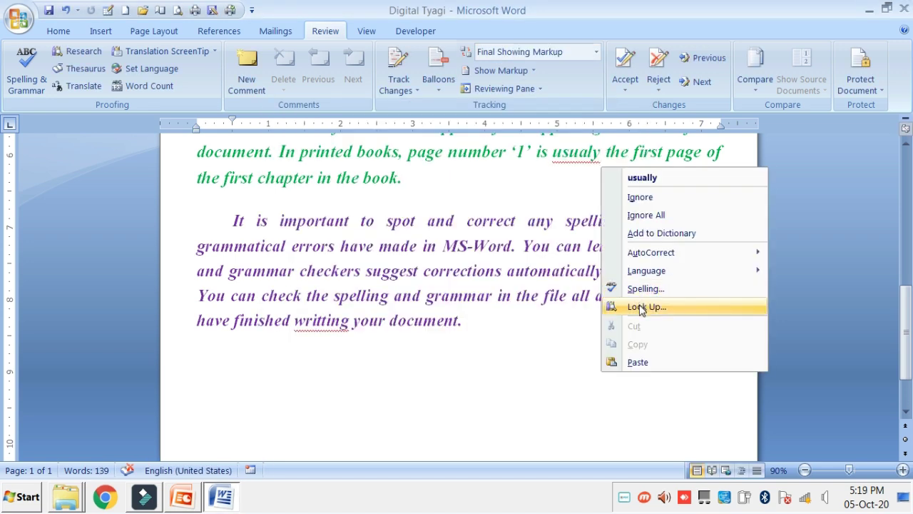
{"action": "left_click", "coordinate": [641, 309]}
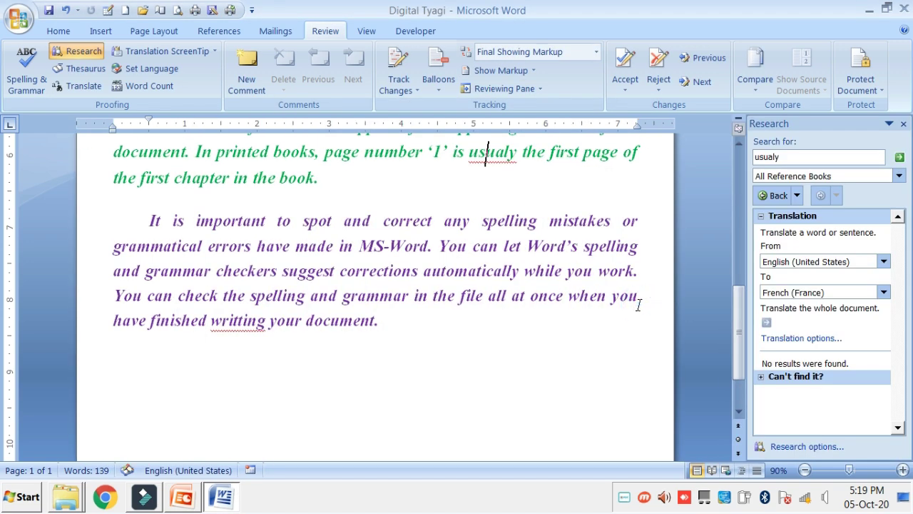
Correct the reference search term to "usually" and look it up in all reference books
{"action": "left_click", "coordinate": [784, 156]}
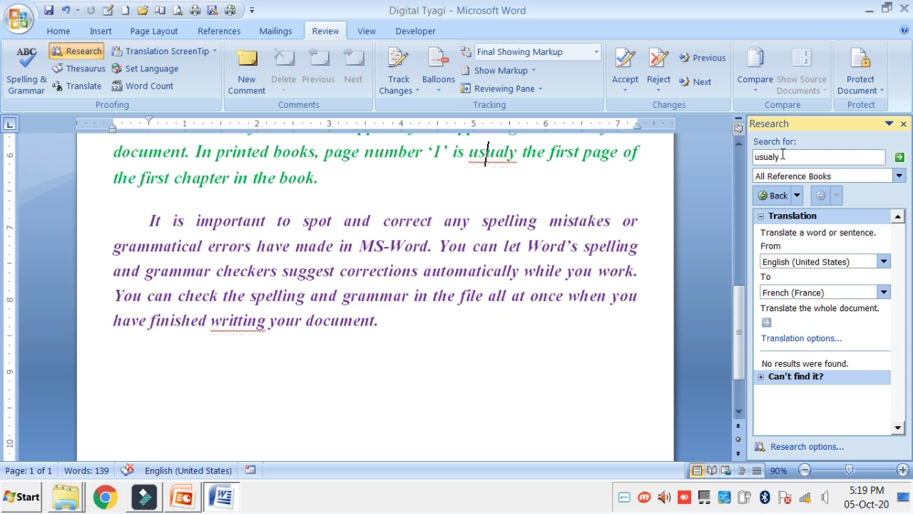
{"action": "key", "text": "BackSpace"}
{"action": "key", "text": "BackSpace"}
{"action": "type", "text": "lly"}
{"action": "left_click", "coordinate": [899, 157]}
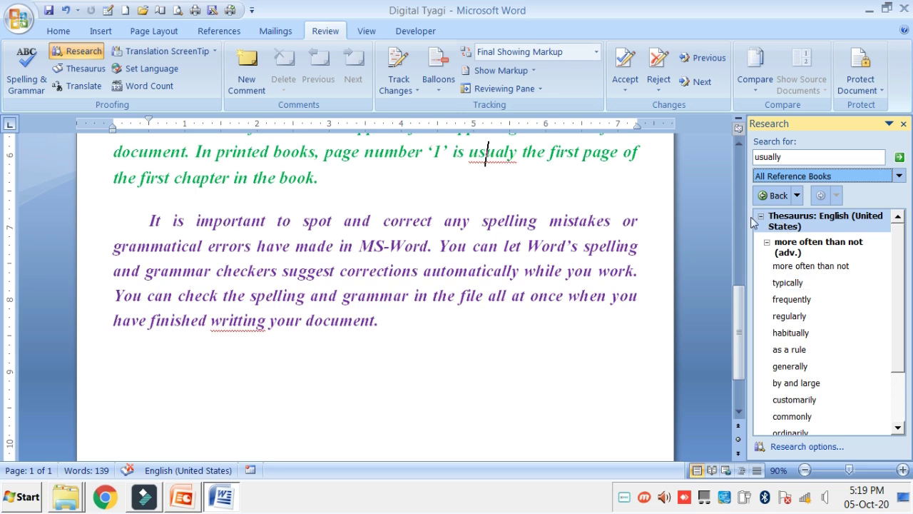
{"action": "mouse_move", "coordinate": [790, 350]}
Look up "word" in all reference books, and close the research results
{"action": "double_click", "coordinate": [798, 157]}
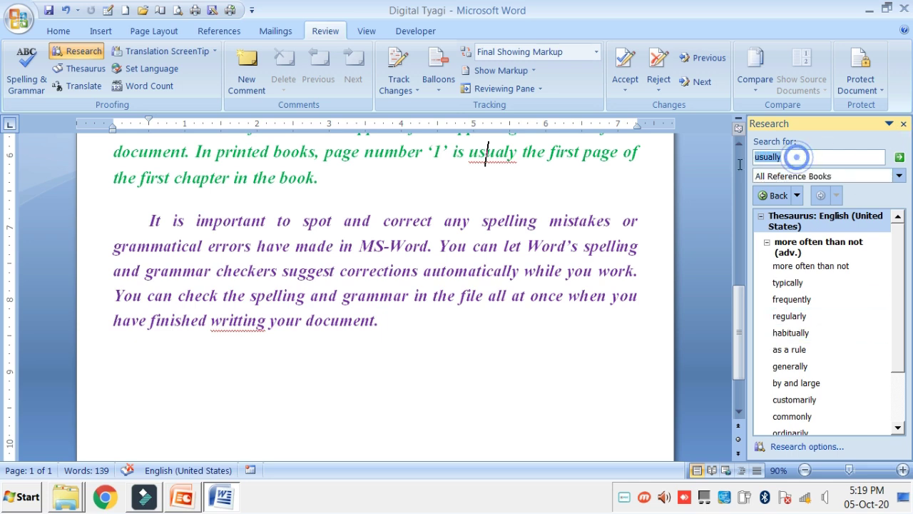
{"action": "type", "text": "word"}
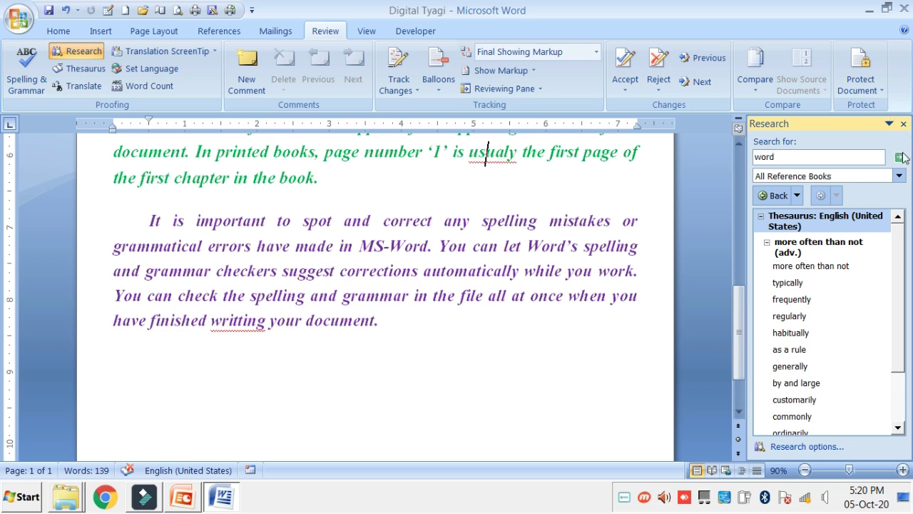
{"action": "left_click", "coordinate": [899, 157]}
{"action": "mouse_move", "coordinate": [797, 296]}
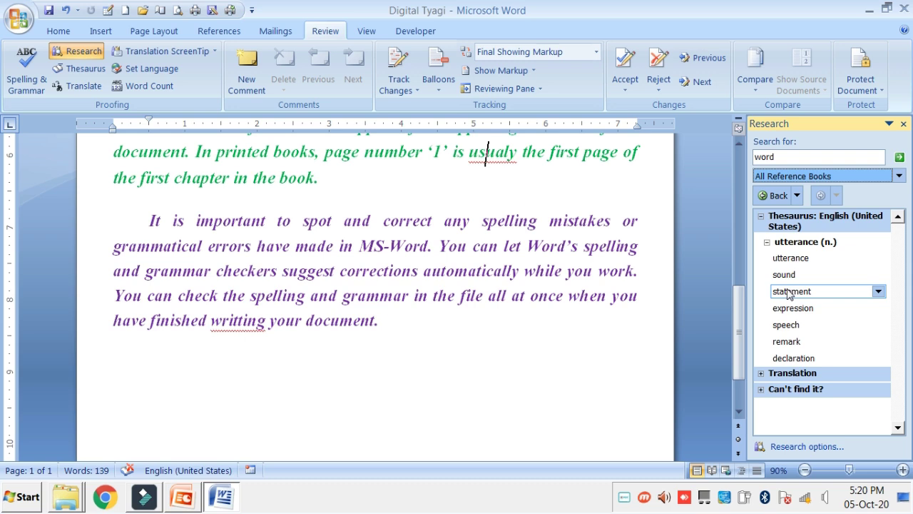
{"action": "left_click", "coordinate": [904, 125]}
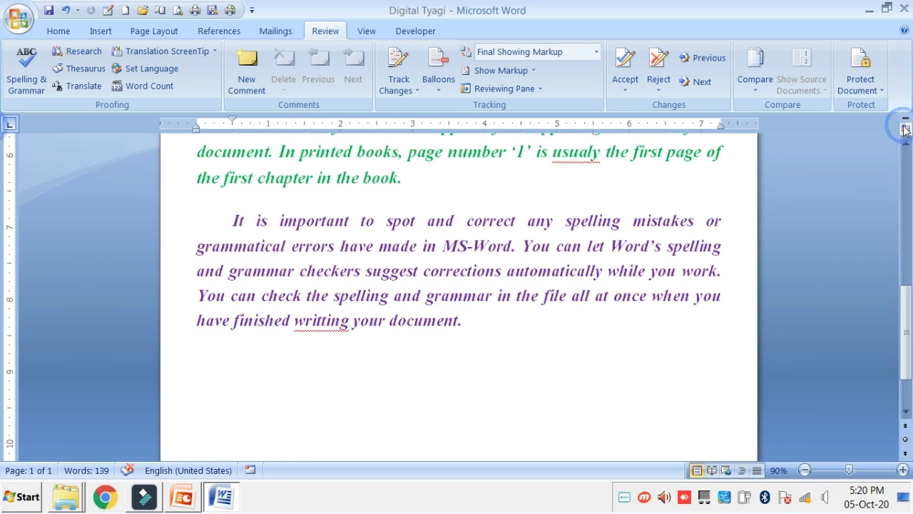
Replace the misspelled words "usualy" and "writting" with the suggested spellings "usually" and "writing"
{"action": "right_click", "coordinate": [569, 154]}
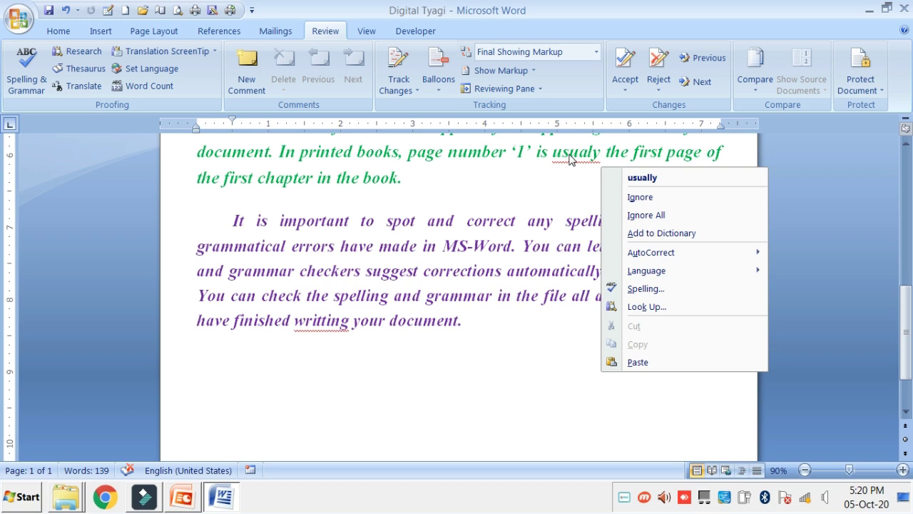
{"action": "left_click", "coordinate": [638, 180]}
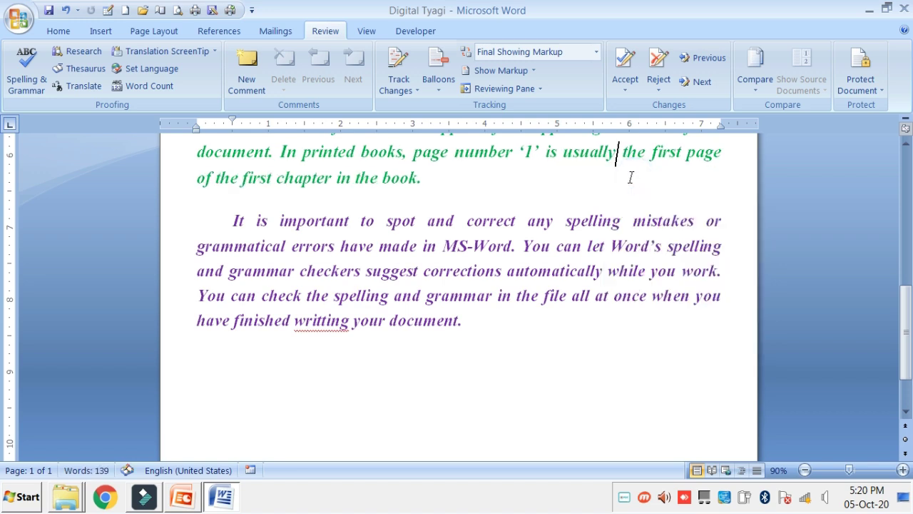
{"action": "right_click", "coordinate": [315, 326]}
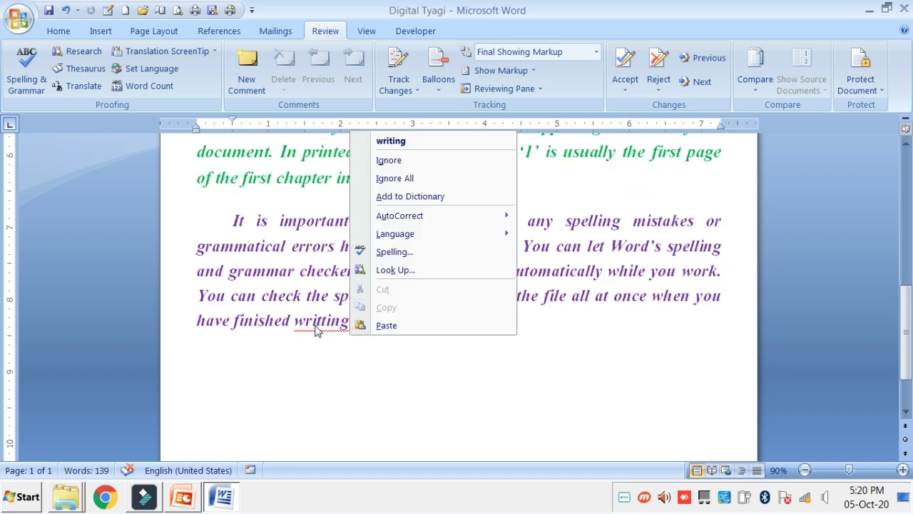
{"action": "left_click", "coordinate": [411, 143]}
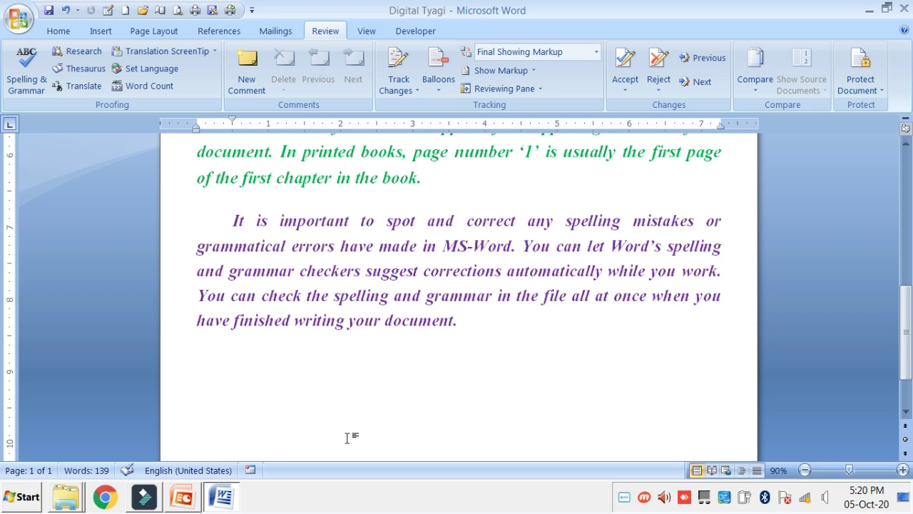
{"action": "scroll", "coordinate": [302, 438], "scroll_direction": "up", "scroll_amount": 8}
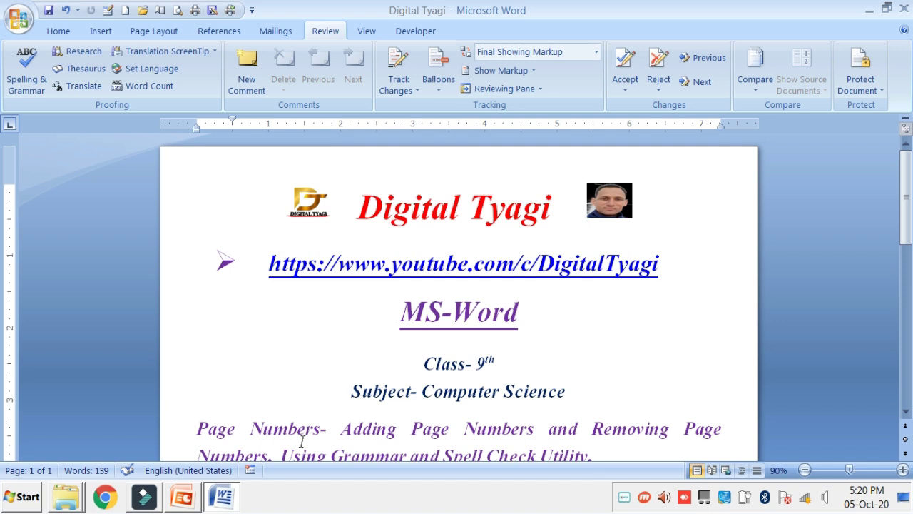